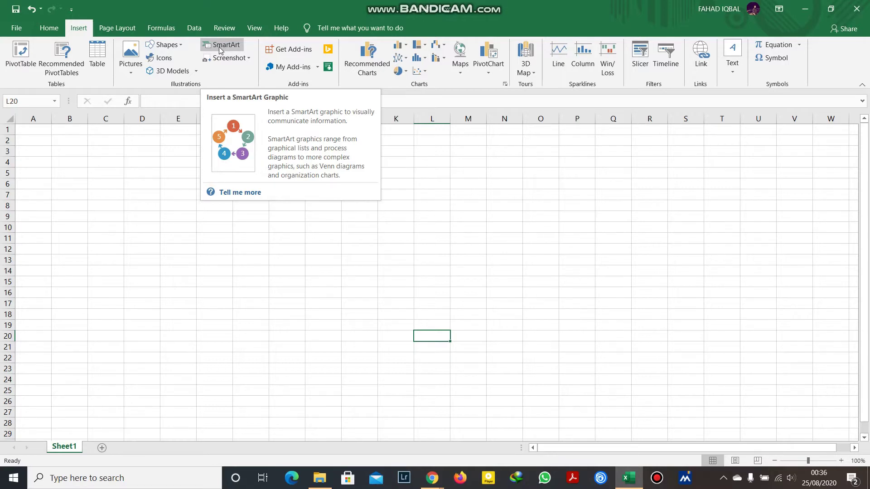
Insert the Spider-Man picture from the Wallpapers folder on this device into the sheet.
{"action": "left_click", "coordinate": [134, 62]}
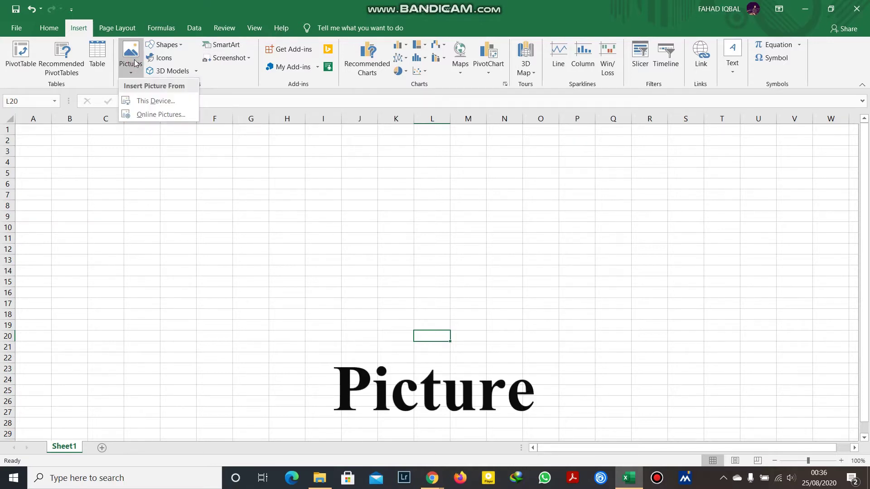
{"action": "left_click", "coordinate": [154, 101]}
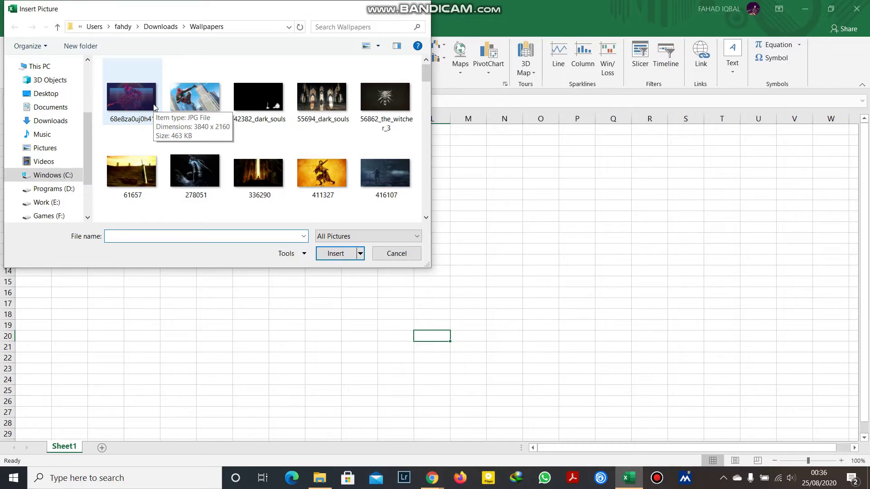
{"action": "double_click", "coordinate": [177, 104]}
Place the inserted picture over about columns E to O and enlarge it to about 10.36 × 18.42 cm.
{"action": "left_click_drag", "start_coordinate": [442, 353], "coordinate": [472, 320]}
{"action": "left_click_drag", "start_coordinate": [566, 353], "coordinate": [266, 196]}
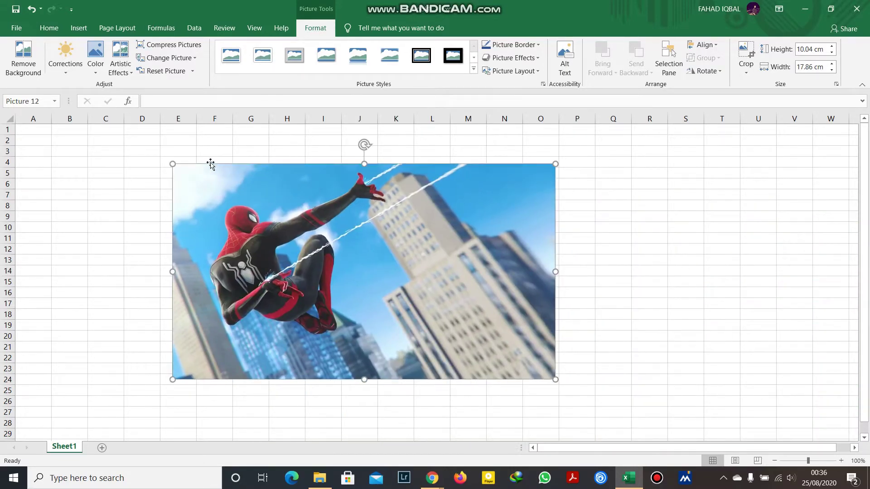
{"action": "mouse_move", "coordinate": [173, 163]}
{"action": "left_mouse_down"}
{"action": "mouse_move", "coordinate": [216, 188]}
{"action": "mouse_move", "coordinate": [132, 155]}
{"action": "mouse_move", "coordinate": [162, 163]}
{"action": "left_mouse_up"}
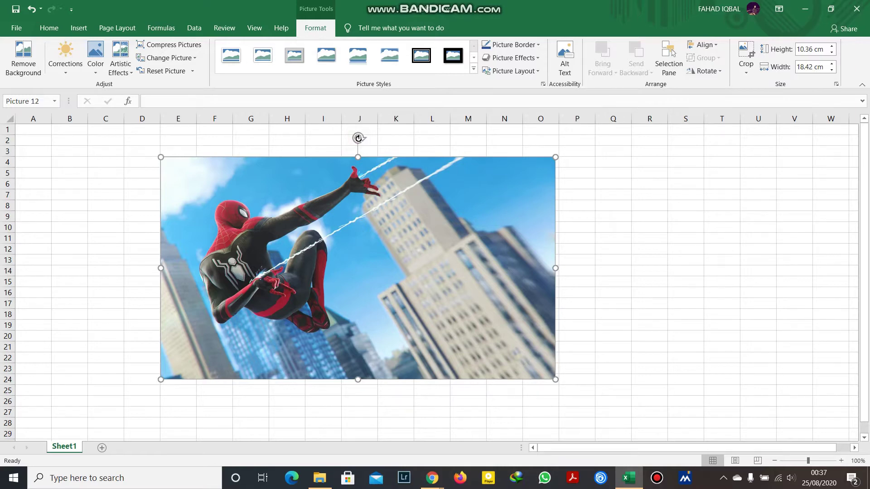
{"action": "mouse_move", "coordinate": [358, 138]}
{"action": "left_mouse_down"}
{"action": "mouse_move", "coordinate": [359, 148]}
{"action": "mouse_move", "coordinate": [306, 155]}
{"action": "mouse_move", "coordinate": [381, 130]}
{"action": "mouse_move", "coordinate": [362, 134]}
{"action": "left_mouse_up"}
Try the soft-edged oval picture style on the picture and reset its formatting.
{"action": "left_click", "coordinate": [474, 68]}
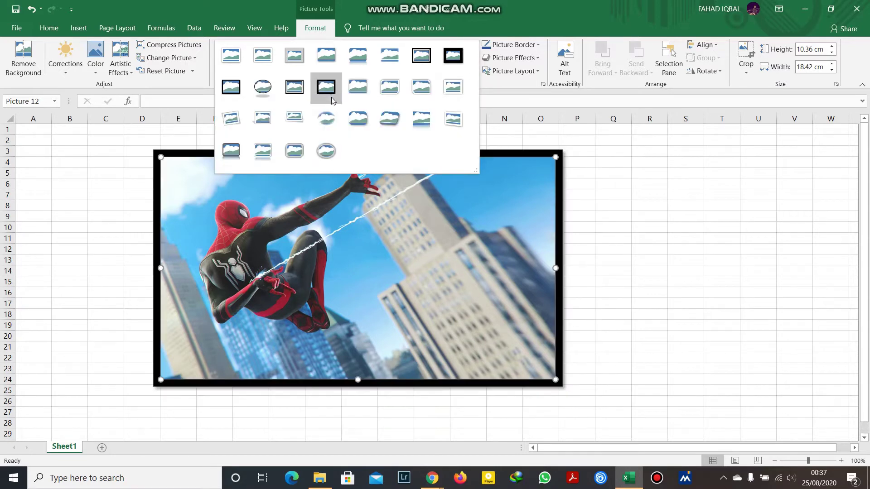
{"action": "left_click", "coordinate": [329, 117]}
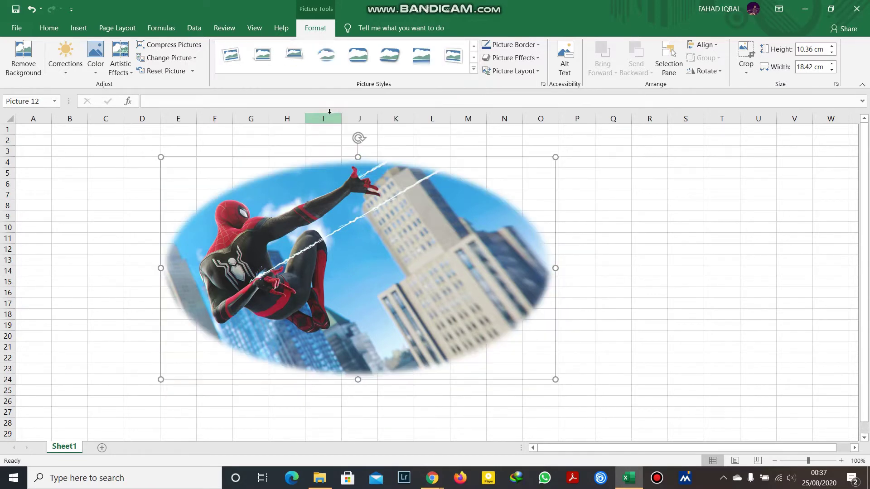
{"action": "left_click", "coordinate": [180, 72]}
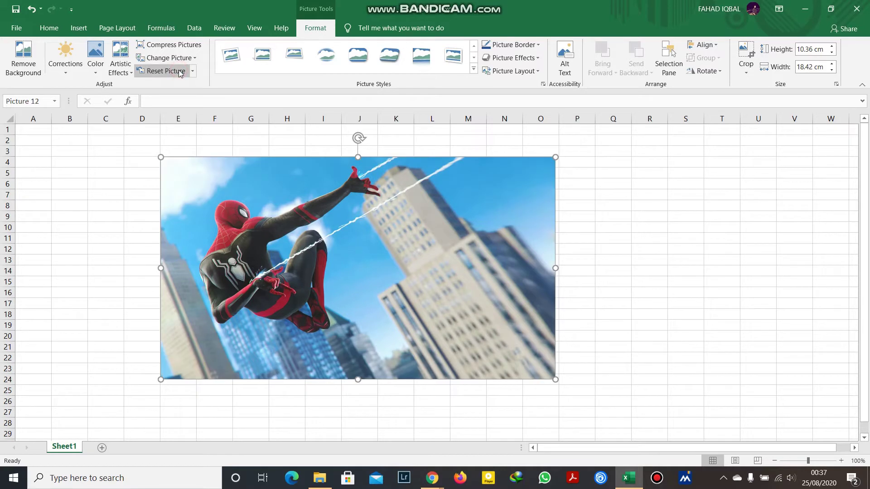
Look over the picture's replacement sources and its compression options.
{"action": "left_click", "coordinate": [187, 63]}
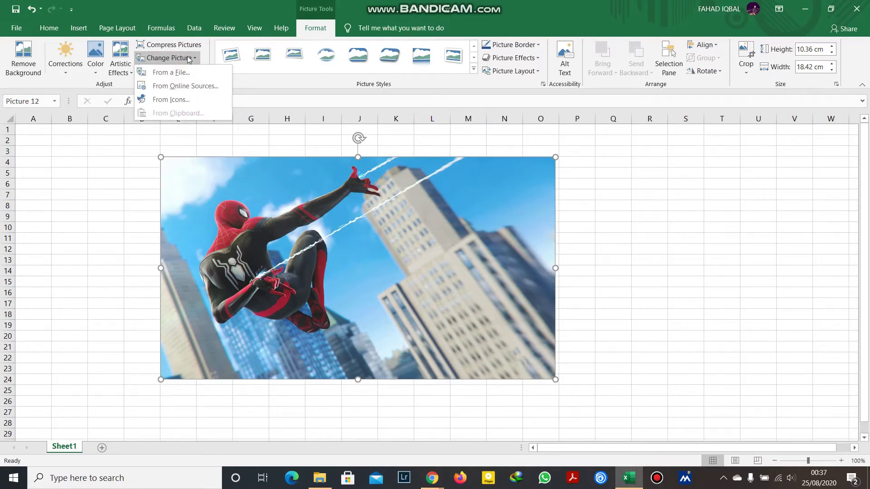
{"action": "left_click", "coordinate": [187, 47]}
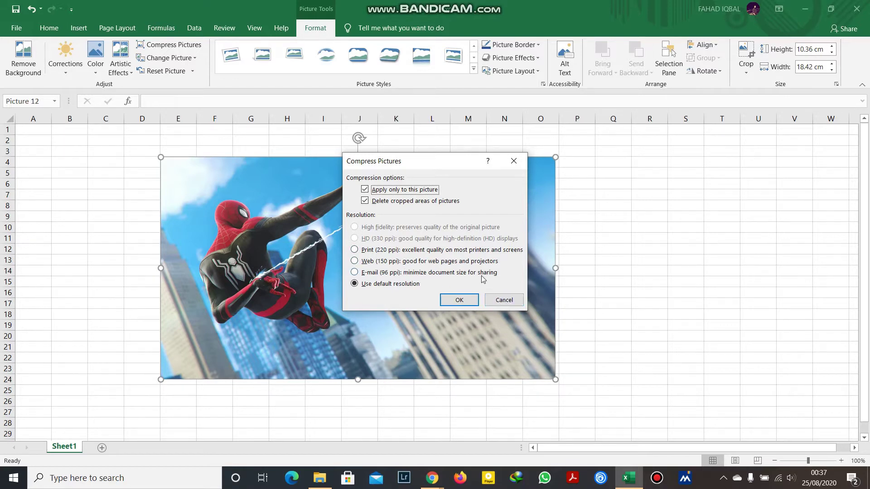
{"action": "left_click", "coordinate": [503, 301]}
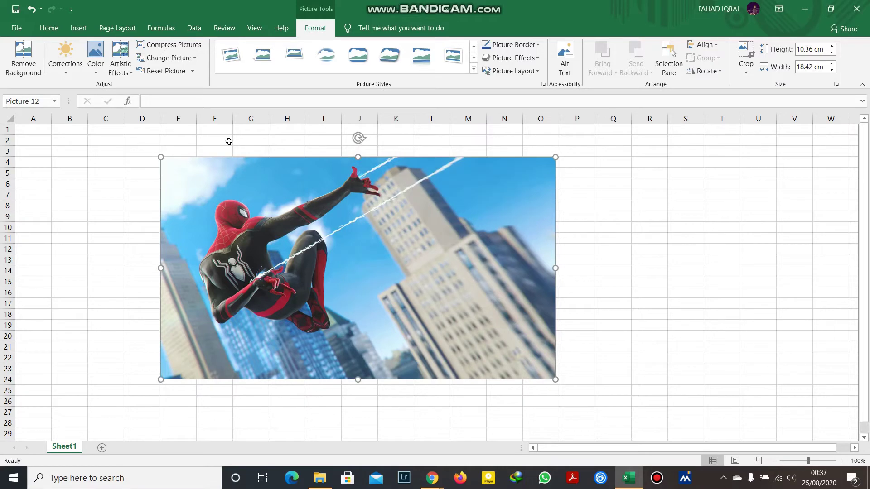
Try the glowing-edges artistic effect and the washed-out recolor on the picture, and reset its formatting.
{"action": "left_click", "coordinate": [121, 75]}
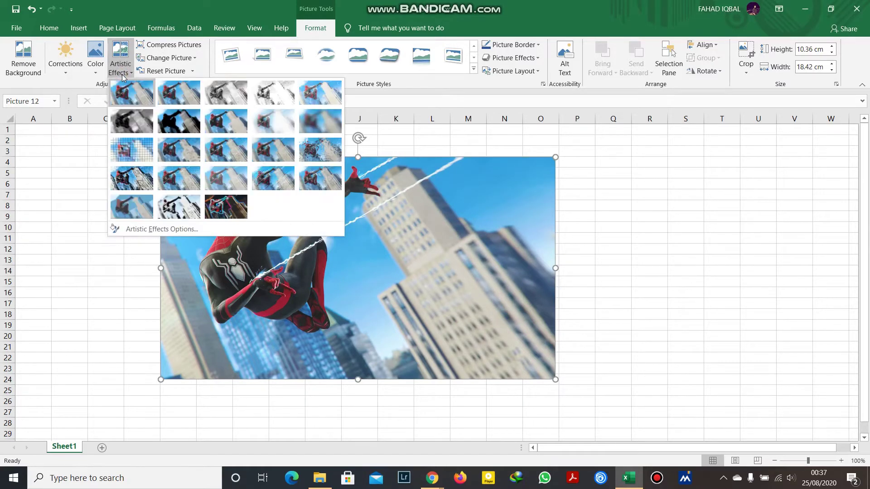
{"action": "left_click", "coordinate": [227, 215]}
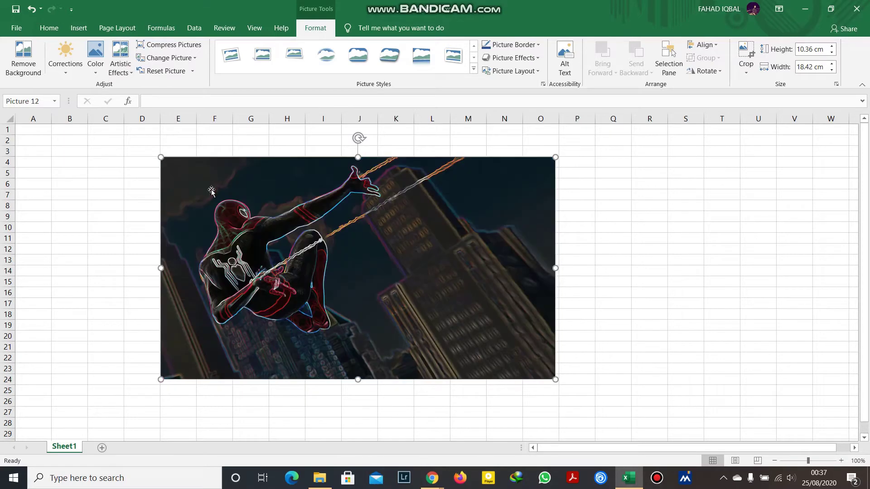
{"action": "left_click", "coordinate": [94, 69]}
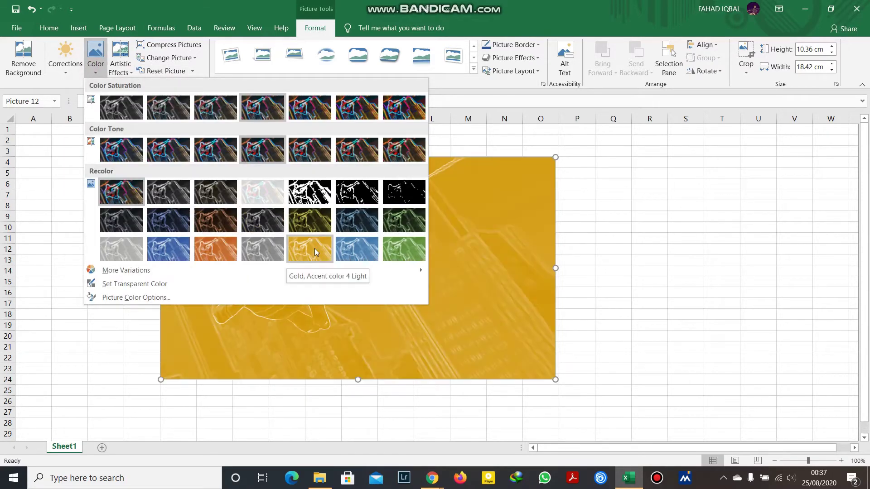
{"action": "left_click", "coordinate": [269, 186]}
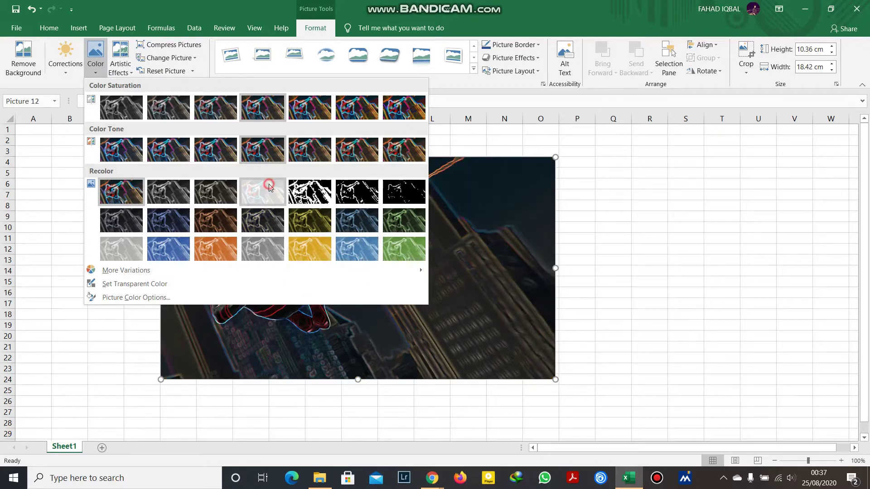
{"action": "left_click", "coordinate": [67, 66]}
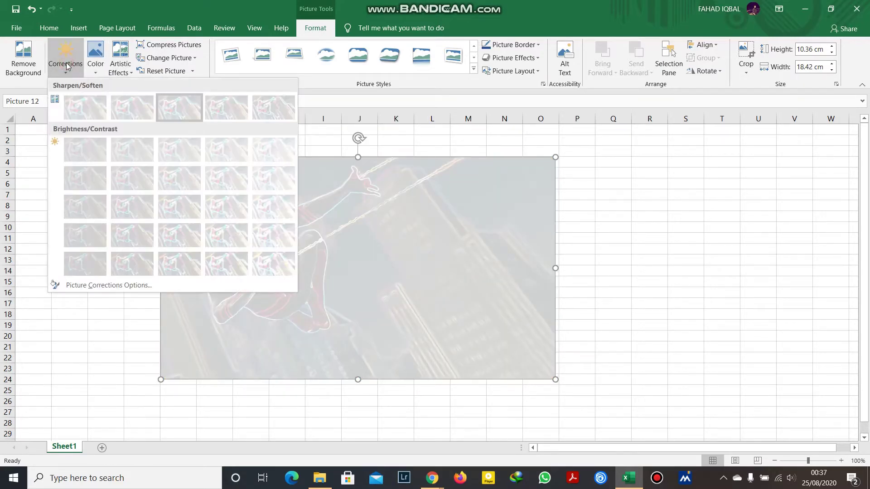
{"action": "left_click", "coordinate": [364, 220]}
{"action": "left_click", "coordinate": [174, 71]}
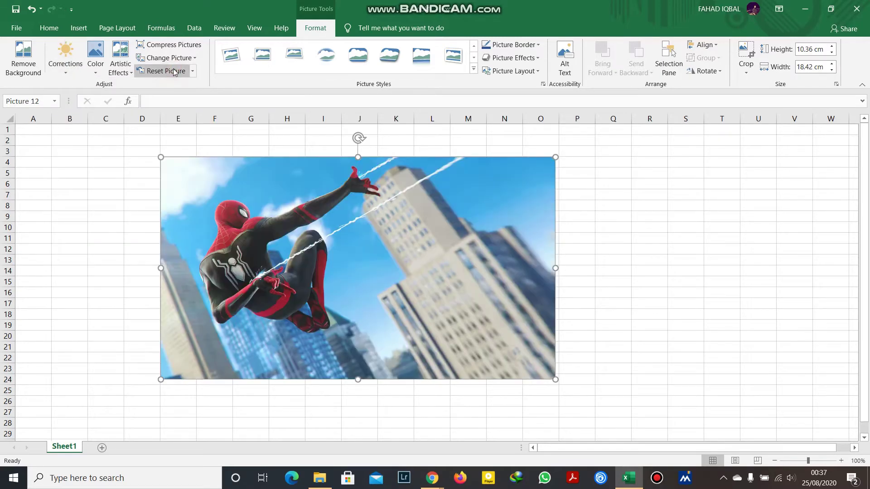
Apply the brightest correction preset from the second row of the Brightness/Contrast options to the picture.
{"action": "left_click", "coordinate": [66, 62]}
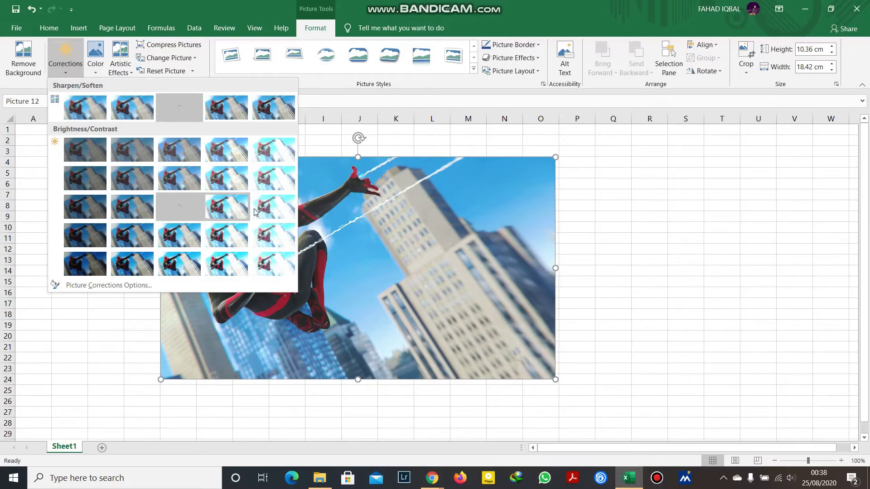
{"action": "left_click", "coordinate": [267, 177]}
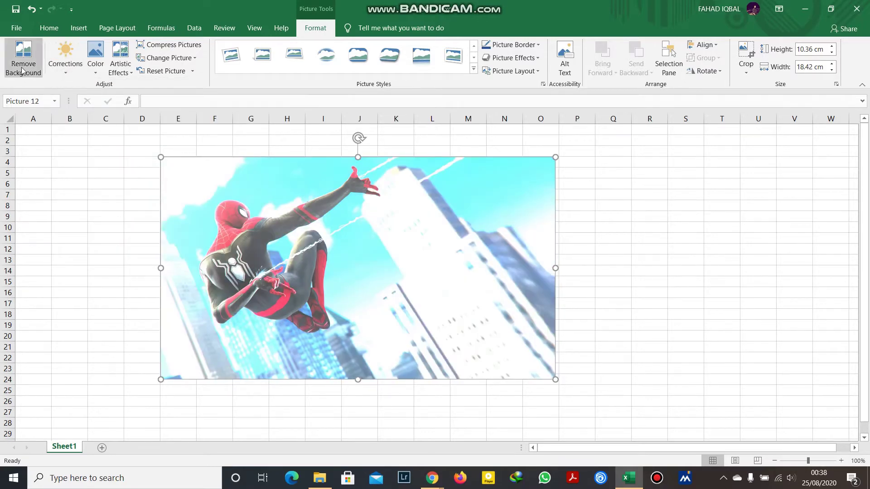
Try background removal on the picture, marking areas to keep and to remove, and discard all changes.
{"action": "left_click", "coordinate": [21, 70]}
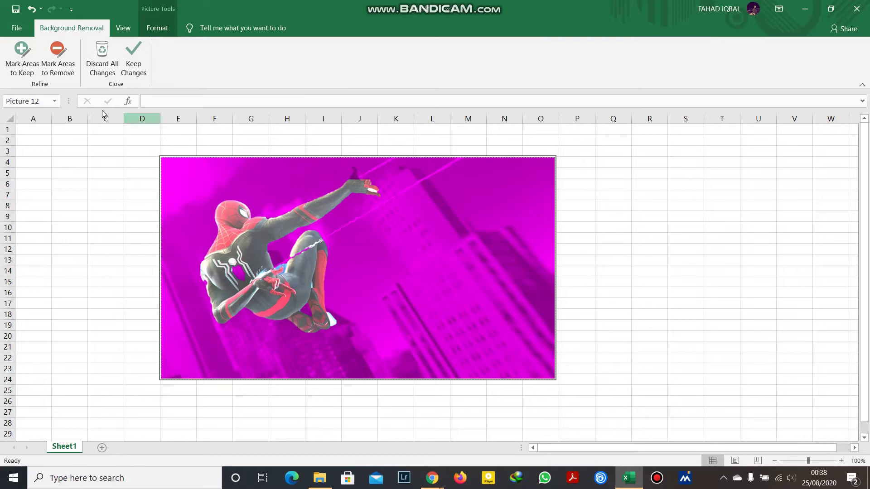
{"action": "left_click", "coordinate": [14, 57]}
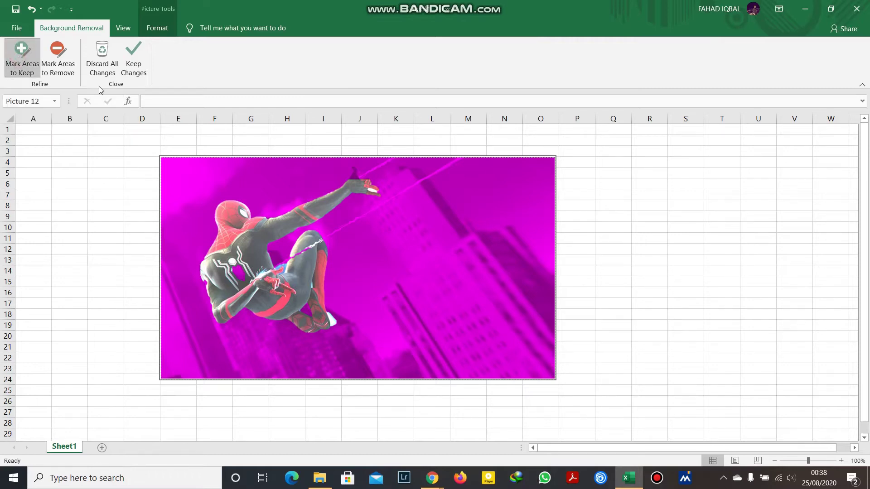
{"action": "left_click_drag", "start_coordinate": [211, 195], "coordinate": [313, 270]}
{"action": "left_click_drag", "start_coordinate": [340, 210], "coordinate": [408, 277]}
{"action": "left_click_drag", "start_coordinate": [404, 190], "coordinate": [511, 267]}
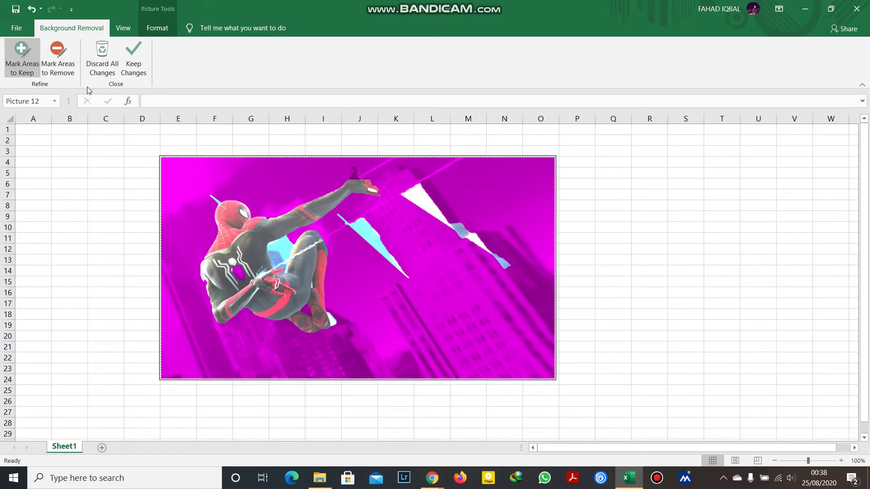
{"action": "left_click", "coordinate": [59, 68]}
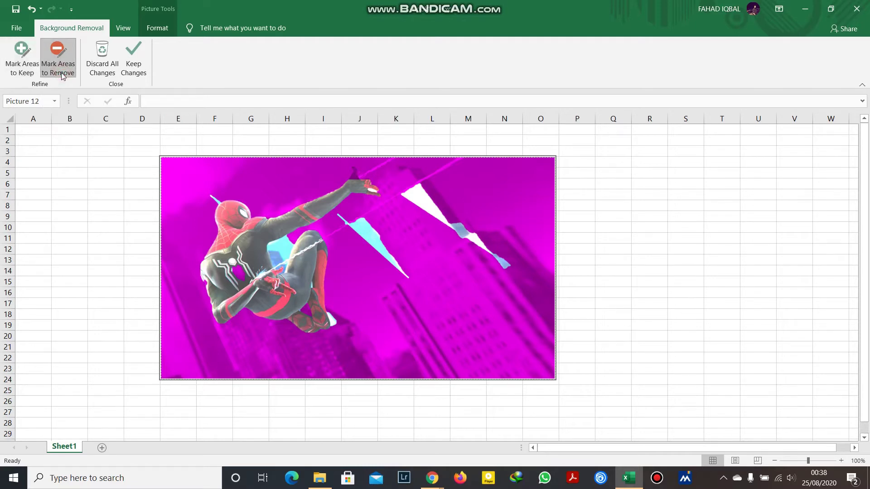
{"action": "left_click_drag", "start_coordinate": [371, 256], "coordinate": [448, 289]}
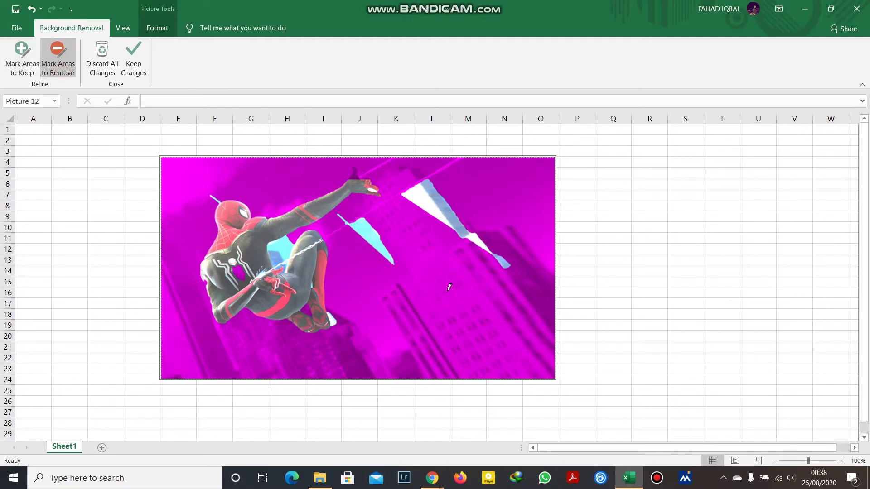
{"action": "left_click_drag", "start_coordinate": [439, 187], "coordinate": [450, 266]}
{"action": "left_click", "coordinate": [95, 63]}
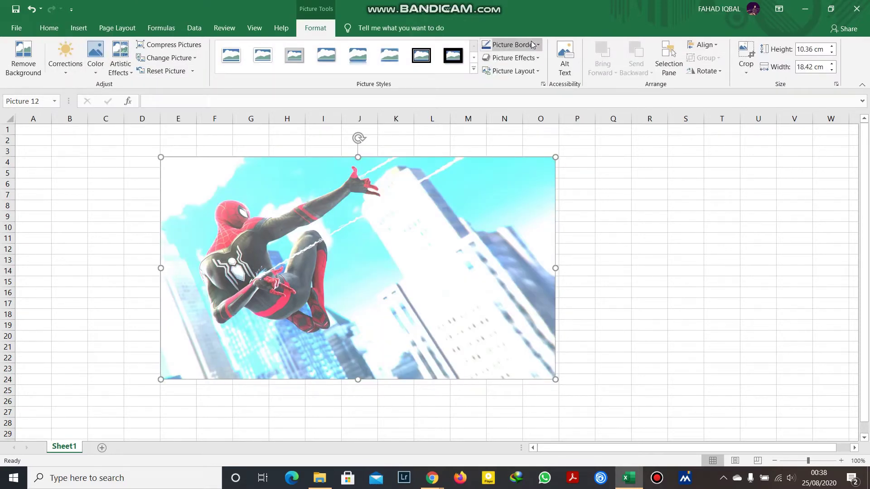
Give the picture a standard red border and select the picture again.
{"action": "left_click", "coordinate": [533, 44]}
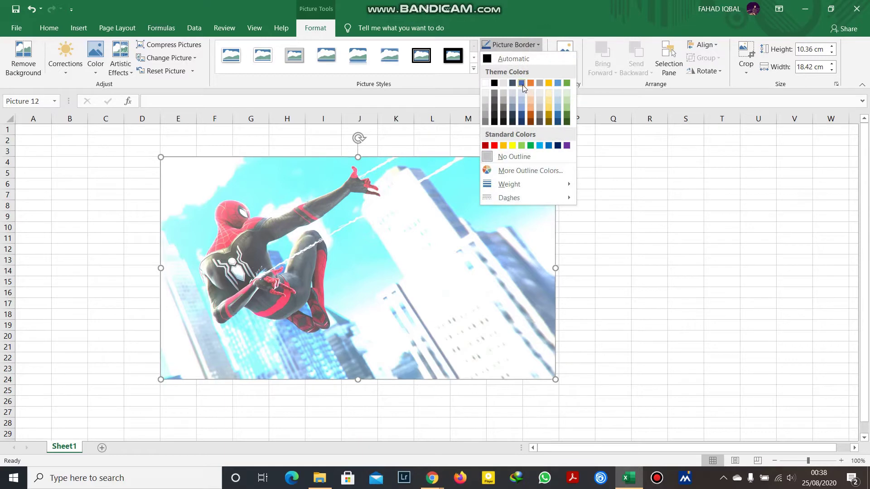
{"action": "left_click", "coordinate": [494, 146]}
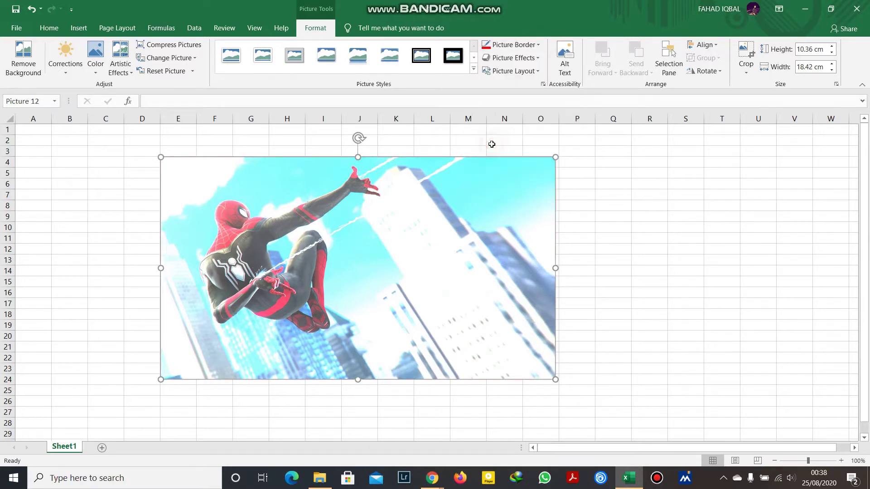
{"action": "left_click", "coordinate": [642, 215]}
{"action": "left_click", "coordinate": [494, 213]}
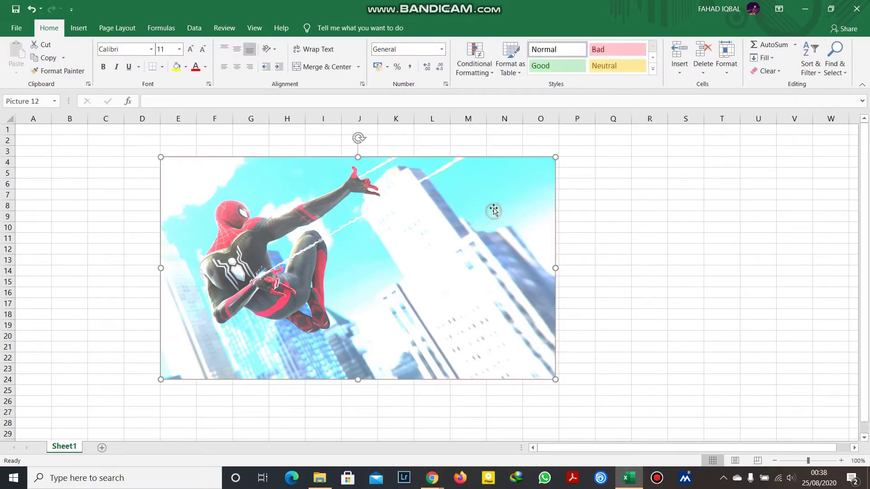
Look through the picture effect categories and preview the available picture layouts.
{"action": "left_click", "coordinate": [524, 59]}
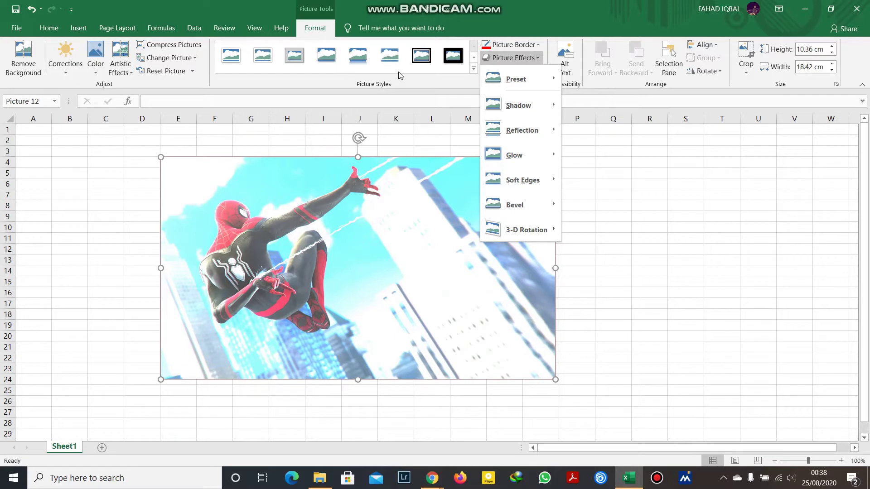
{"action": "left_click", "coordinate": [635, 185]}
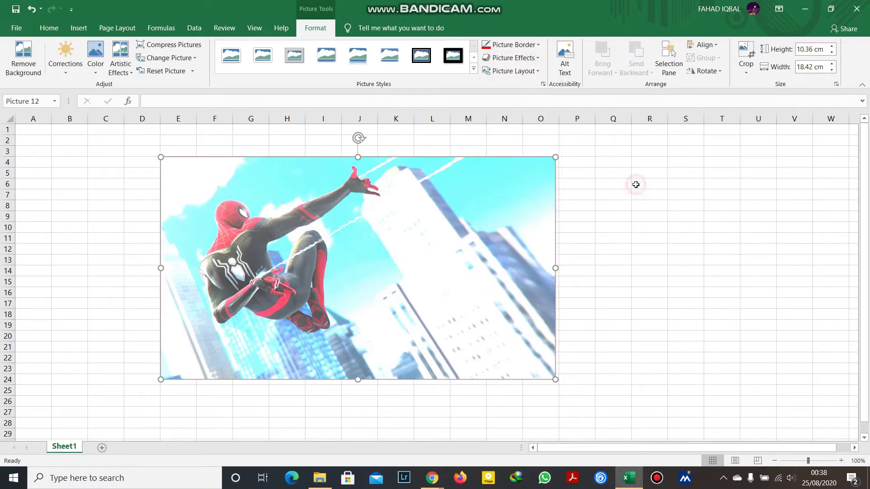
{"action": "left_click", "coordinate": [513, 72]}
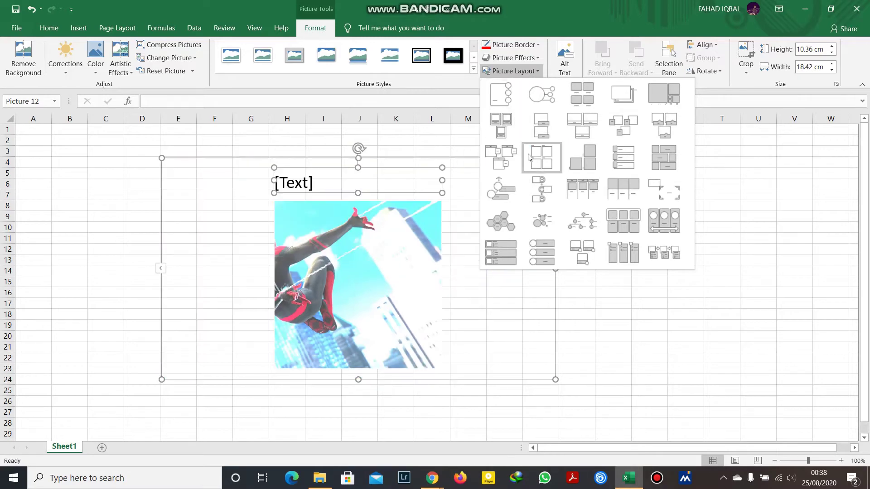
{"action": "left_click", "coordinate": [466, 196]}
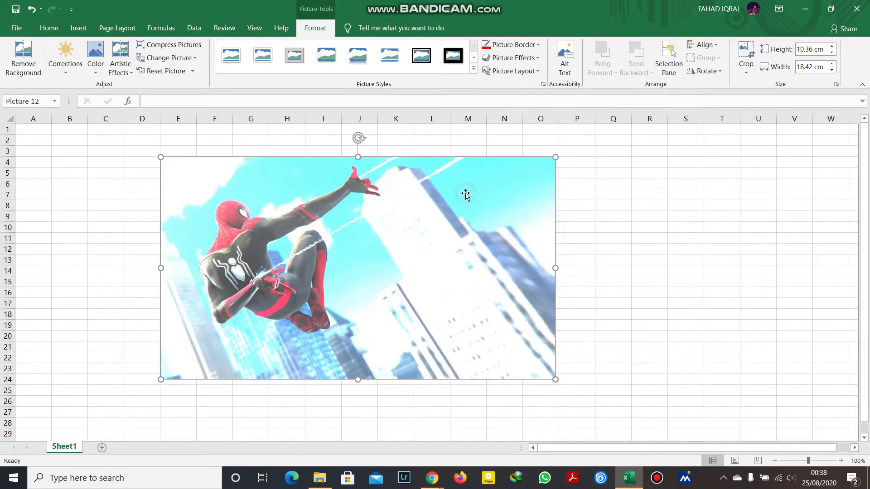
Set the picture's alt text to "Spiderman" and shift the picture slightly to the left on the sheet.
{"action": "left_click", "coordinate": [563, 73]}
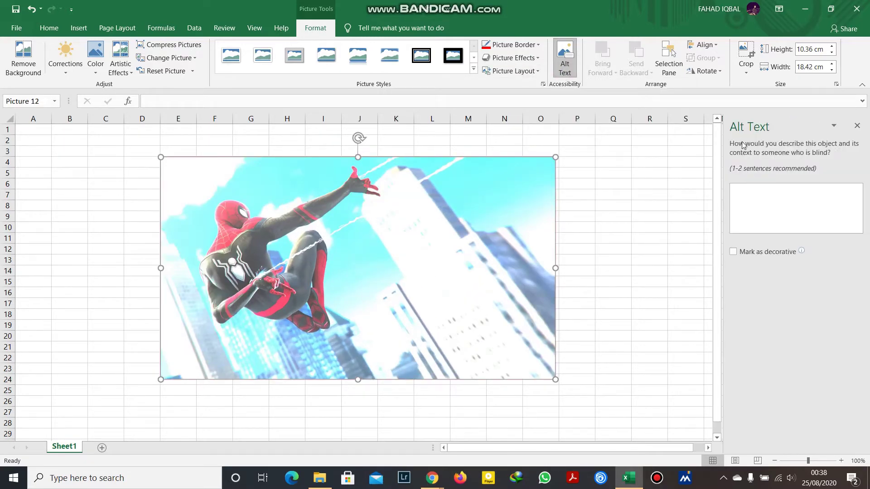
{"action": "left_click", "coordinate": [773, 201]}
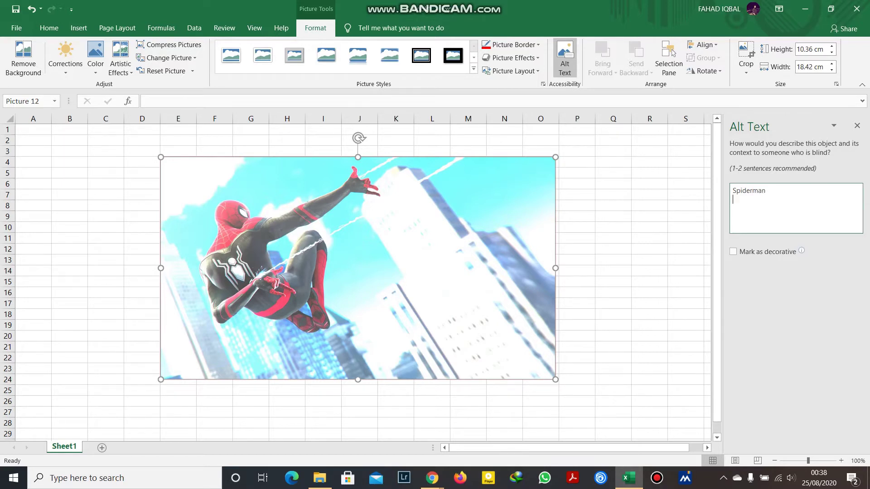
{"action": "left_click", "coordinate": [856, 126]}
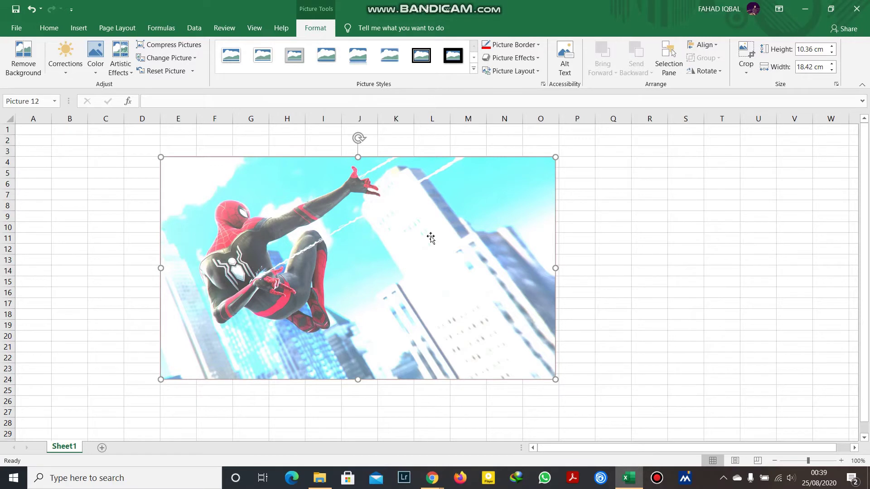
{"action": "mouse_move", "coordinate": [430, 237]}
{"action": "left_mouse_down"}
{"action": "mouse_move", "coordinate": [449, 243]}
{"action": "mouse_move", "coordinate": [418, 237]}
{"action": "left_mouse_up"}
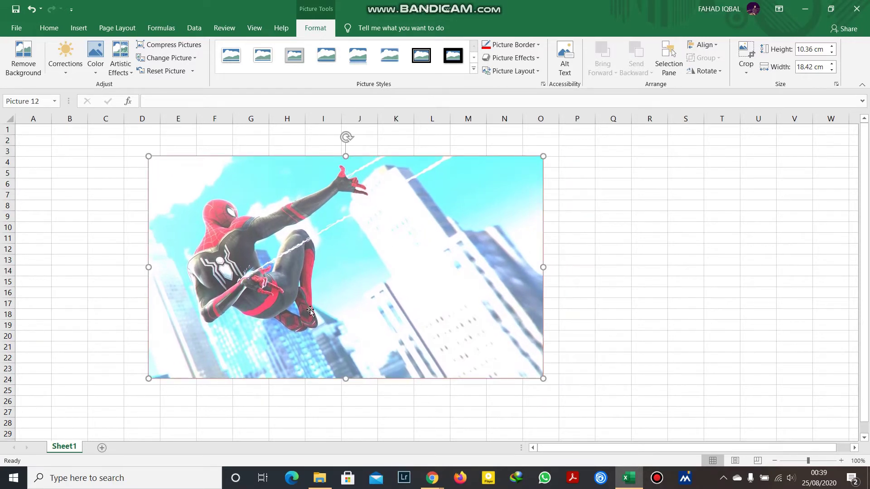
Add a new worksheet and draw a right block arrow about 3.5 cm high and 7 cm wide on it.
{"action": "left_click", "coordinate": [102, 448]}
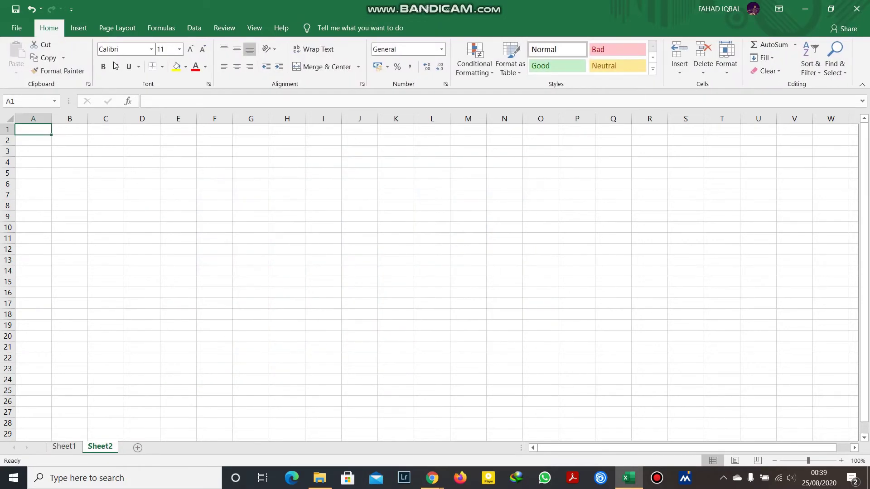
{"action": "left_click", "coordinate": [79, 27]}
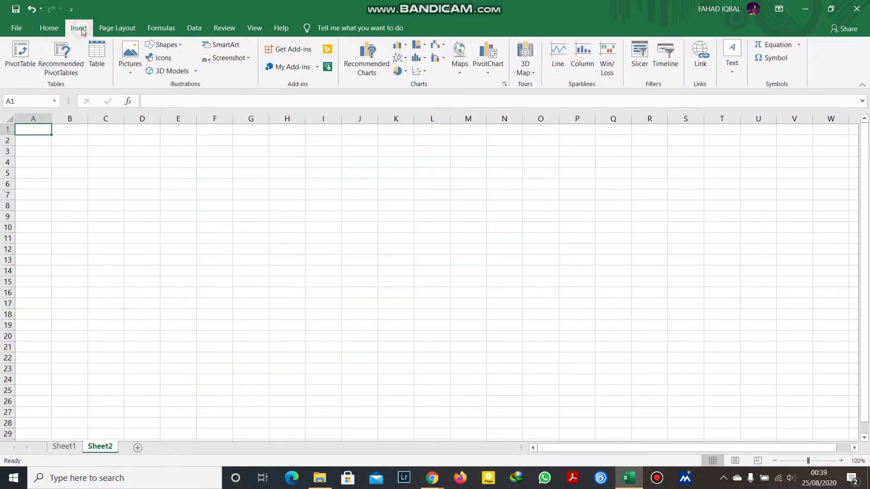
{"action": "left_click", "coordinate": [166, 45]}
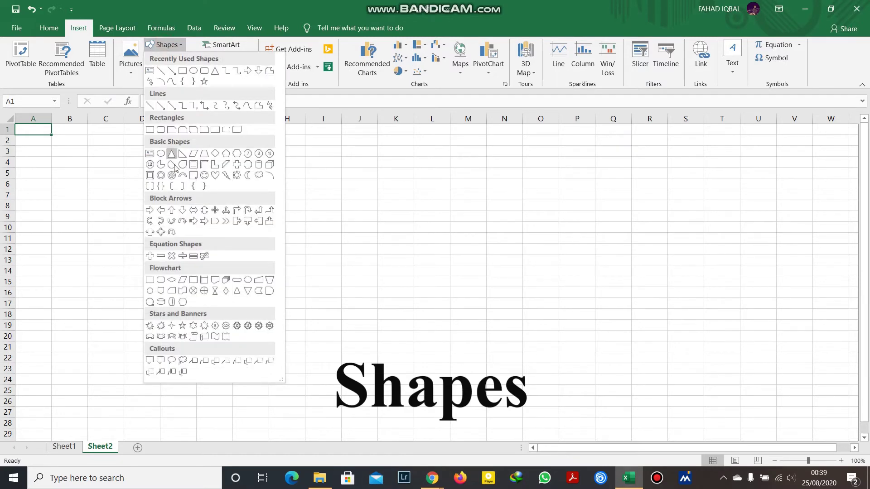
{"action": "left_click", "coordinate": [151, 210]}
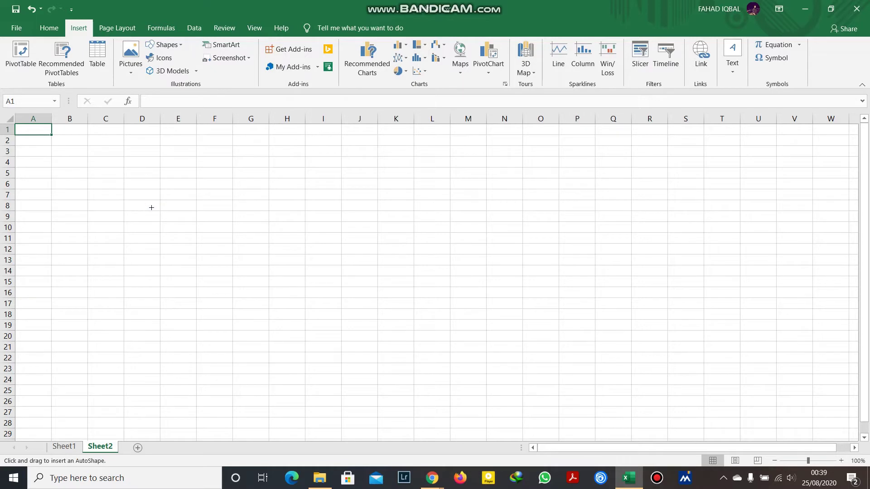
{"action": "mouse_move", "coordinate": [127, 188]}
{"action": "left_mouse_down"}
{"action": "mouse_move", "coordinate": [312, 287]}
{"action": "mouse_move", "coordinate": [196, 237]}
{"action": "mouse_move", "coordinate": [189, 229]}
{"action": "mouse_move", "coordinate": [285, 272]}
{"action": "mouse_move", "coordinate": [229, 237]}
{"action": "mouse_move", "coordinate": [318, 293]}
{"action": "mouse_move", "coordinate": [277, 263]}
{"action": "left_mouse_up"}
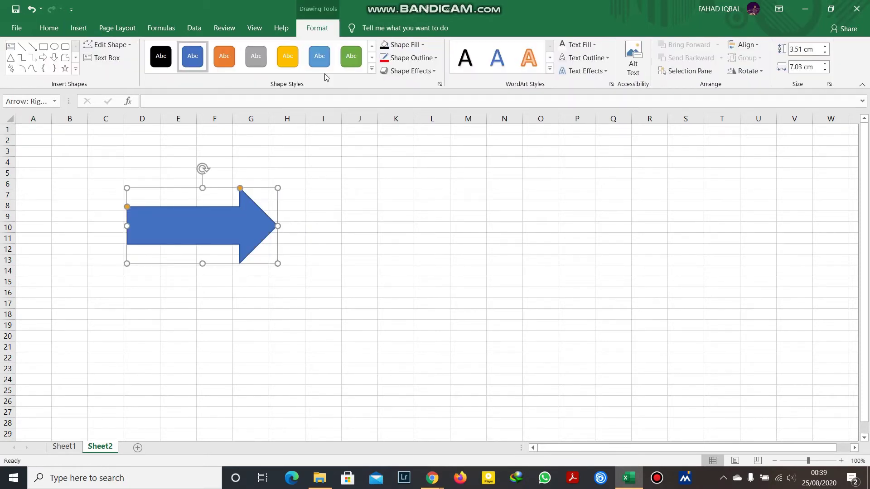
Apply the green filled shape style to the arrow and give it a dark grey theme outline.
{"action": "left_click", "coordinate": [342, 63]}
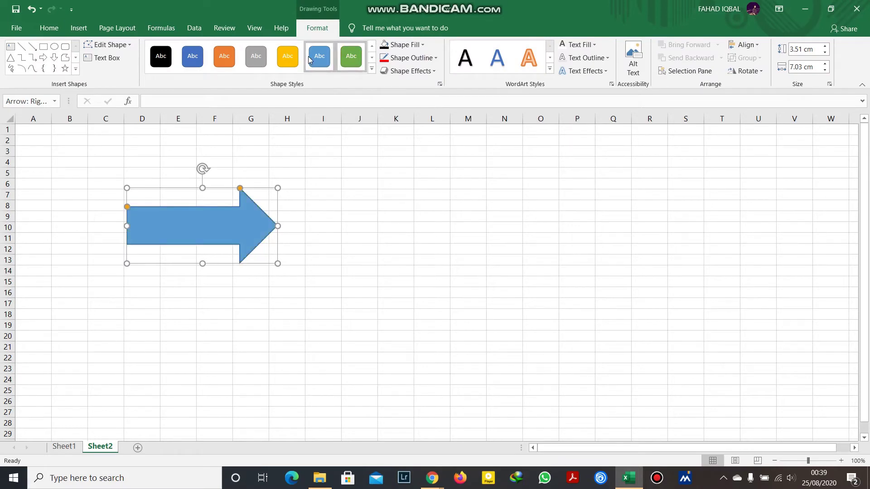
{"action": "left_click", "coordinate": [347, 59]}
{"action": "left_click", "coordinate": [412, 45]}
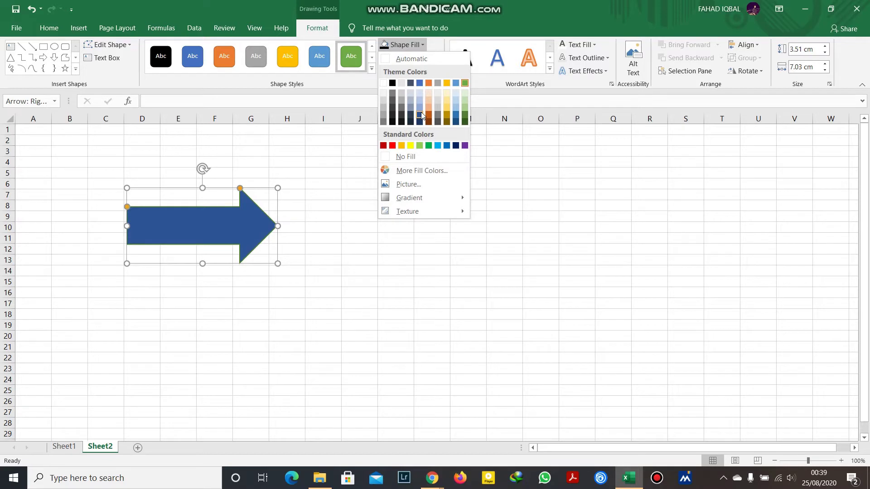
{"action": "left_click", "coordinate": [357, 133]}
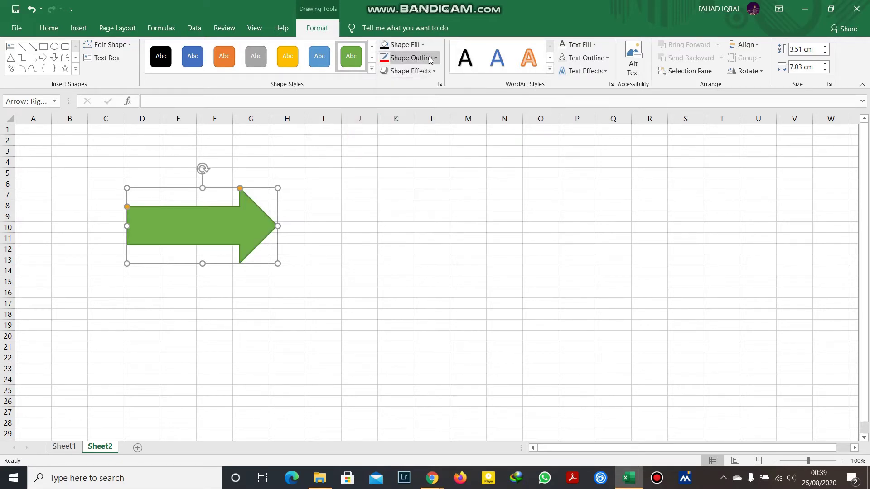
{"action": "left_click", "coordinate": [416, 58]}
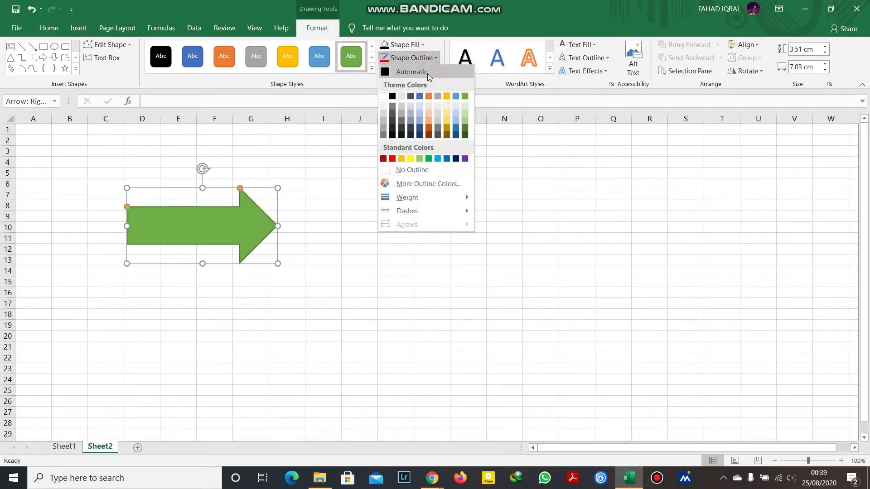
{"action": "left_click", "coordinate": [400, 129]}
{"action": "left_click", "coordinate": [393, 220]}
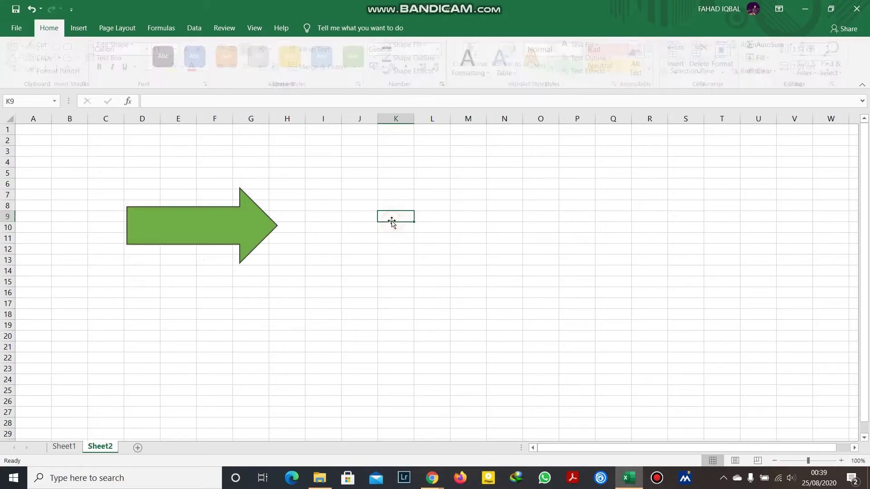
Apply the full-size reflection variation with the largest offset to the arrow, and delete the arrow from the sheet.
{"action": "left_click", "coordinate": [226, 236]}
{"action": "double_click", "coordinate": [226, 236]}
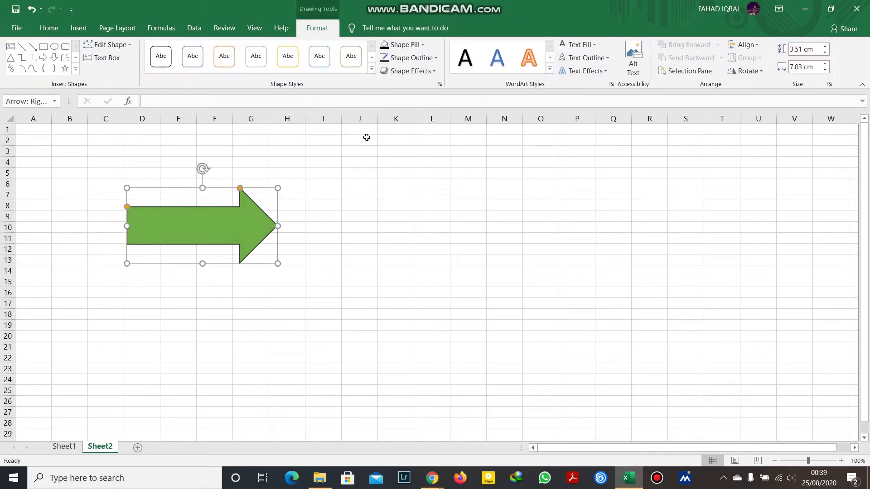
{"action": "left_click", "coordinate": [410, 71]}
{"action": "mouse_move", "coordinate": [412, 146]}
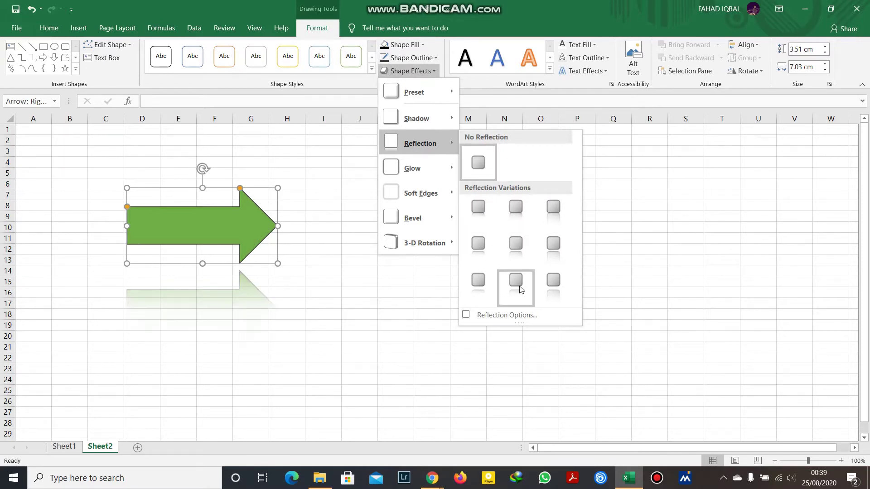
{"action": "left_click", "coordinate": [551, 298]}
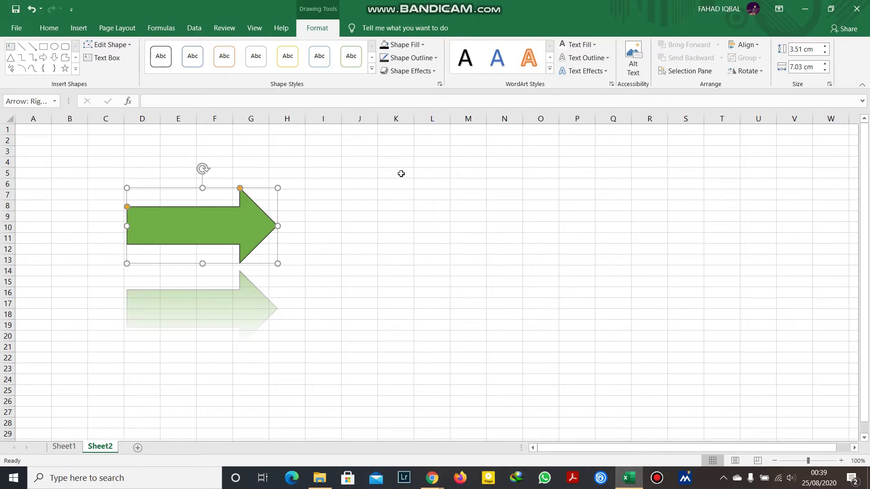
{"action": "left_click", "coordinate": [107, 58]}
{"action": "key", "text": "Delete"}
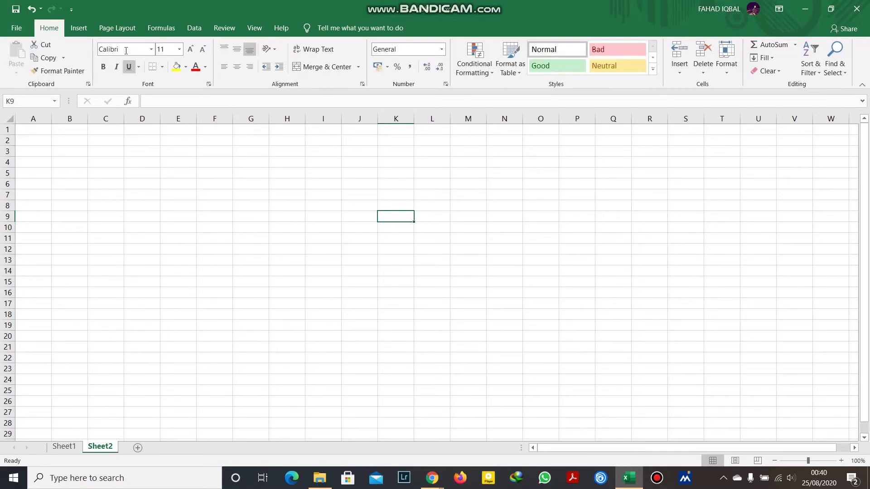
Insert the ringing phone icon from the Accessibility category and place it around cells E4:F6, about 1.5 cm square.
{"action": "left_click", "coordinate": [76, 27]}
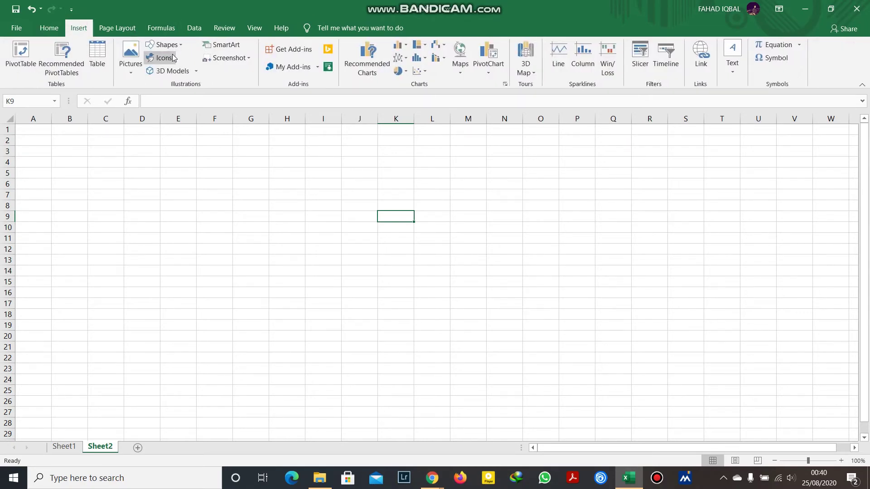
{"action": "left_click", "coordinate": [173, 58]}
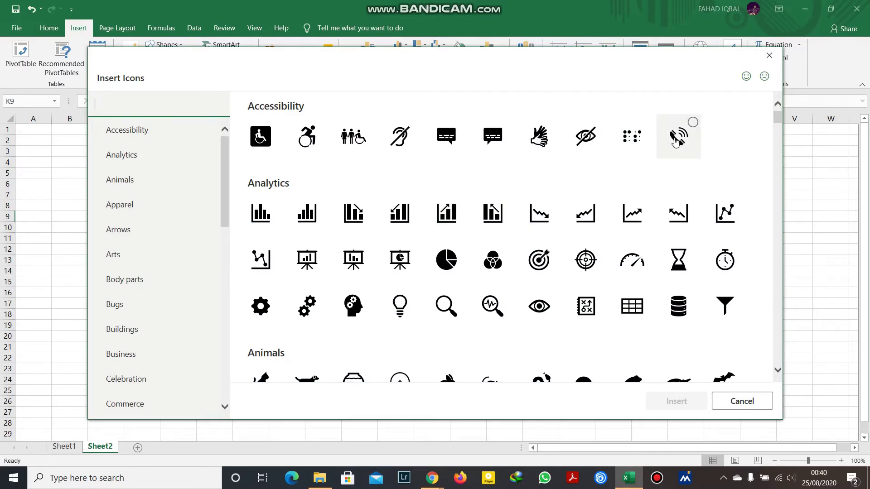
{"action": "left_click_drag", "start_coordinate": [779, 123], "coordinate": [784, 166]}
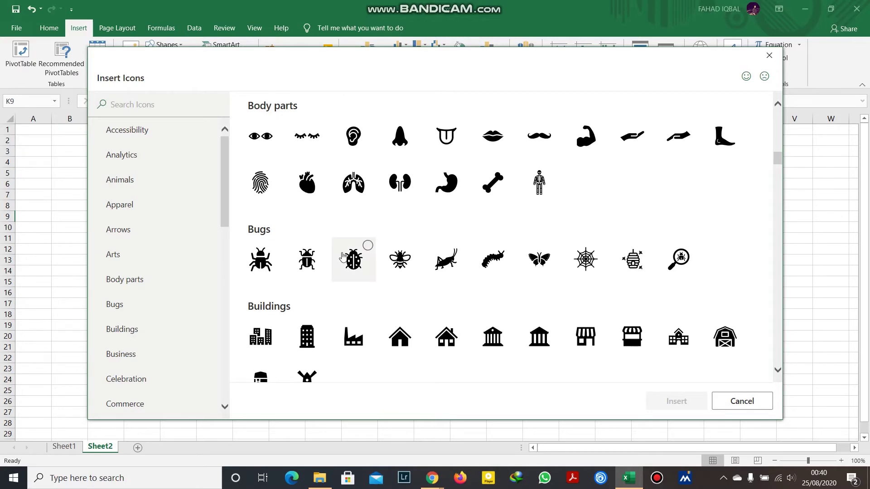
{"action": "left_click", "coordinate": [137, 353]}
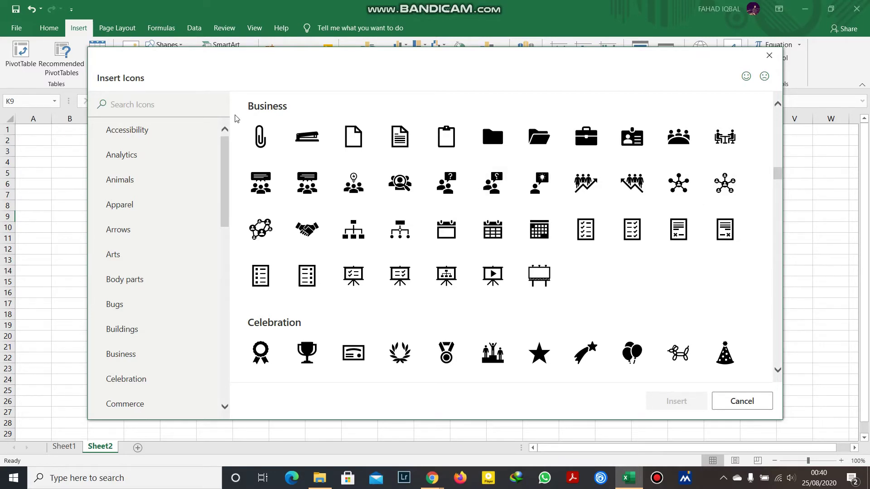
{"action": "left_click", "coordinate": [163, 130]}
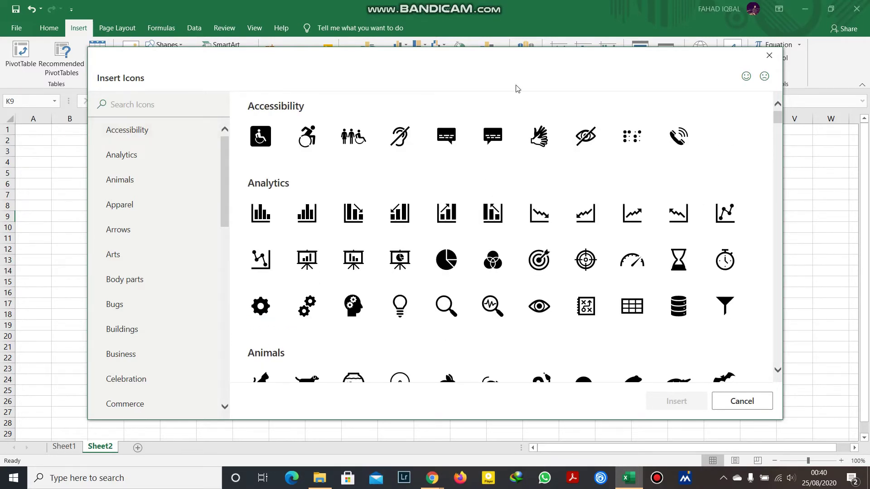
{"action": "left_click", "coordinate": [676, 135]}
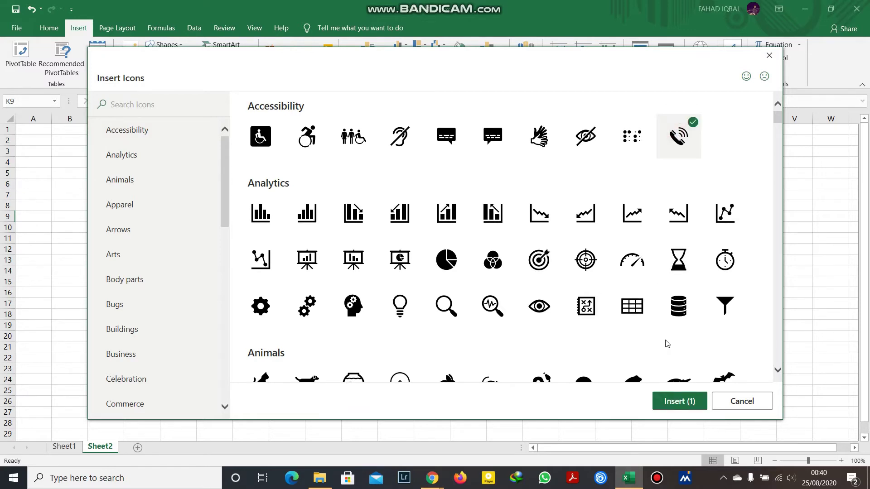
{"action": "left_click", "coordinate": [675, 402]}
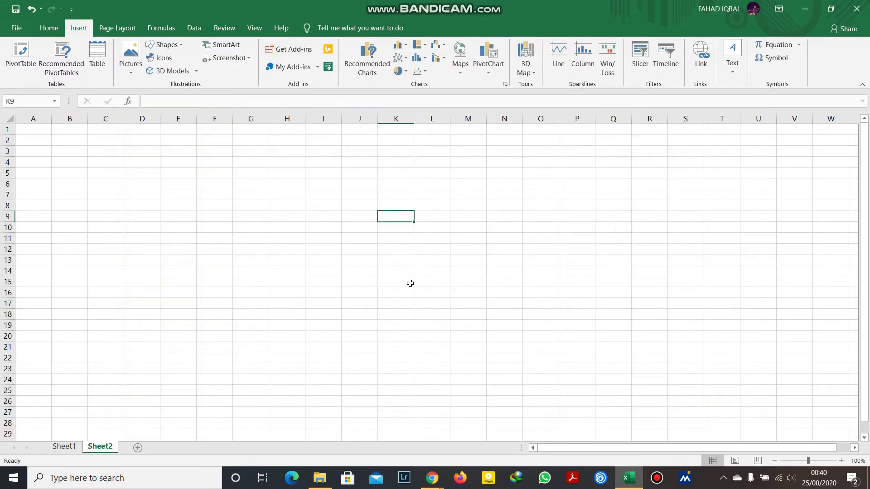
{"action": "left_click_drag", "start_coordinate": [405, 238], "coordinate": [205, 191]}
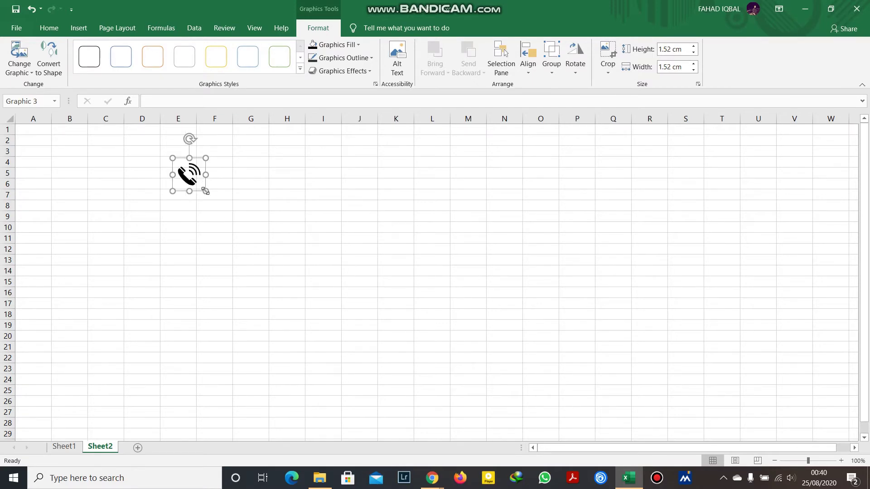
Enter a sample phone number in cell G5 beside the phone icon, and remove both the number and the icon.
{"action": "left_click", "coordinate": [243, 176]}
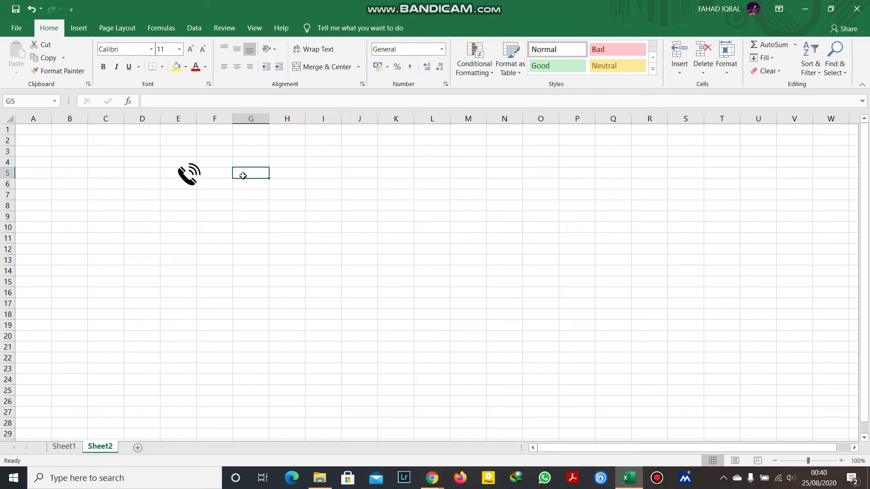
{"action": "type", "text": "92345678"}
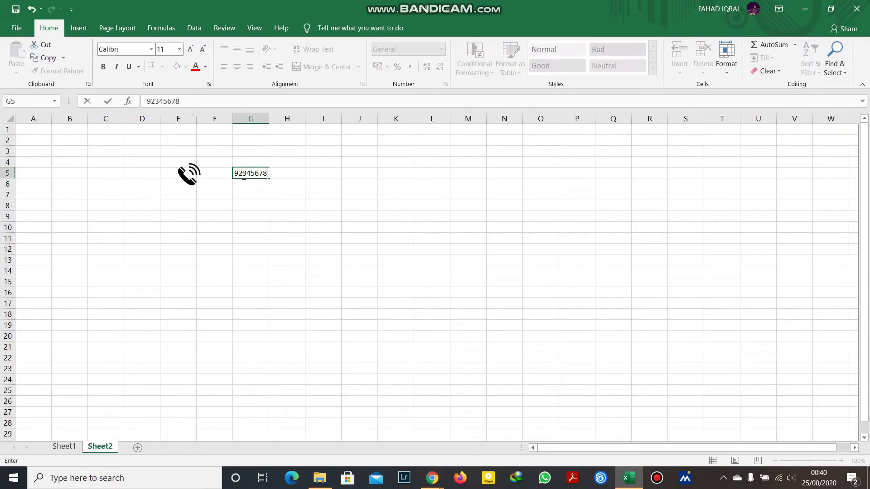
{"action": "key", "text": "BackSpace"}
{"action": "key", "text": "BackSpace"}
{"action": "key", "text": "BackSpace"}
{"action": "key", "text": "BackSpace"}
{"action": "key", "text": "BackSpace"}
{"action": "key", "text": "BackSpace"}
{"action": "key", "text": "BackSpace"}
{"action": "key", "text": "BackSpace"}
{"action": "left_click", "coordinate": [183, 170]}
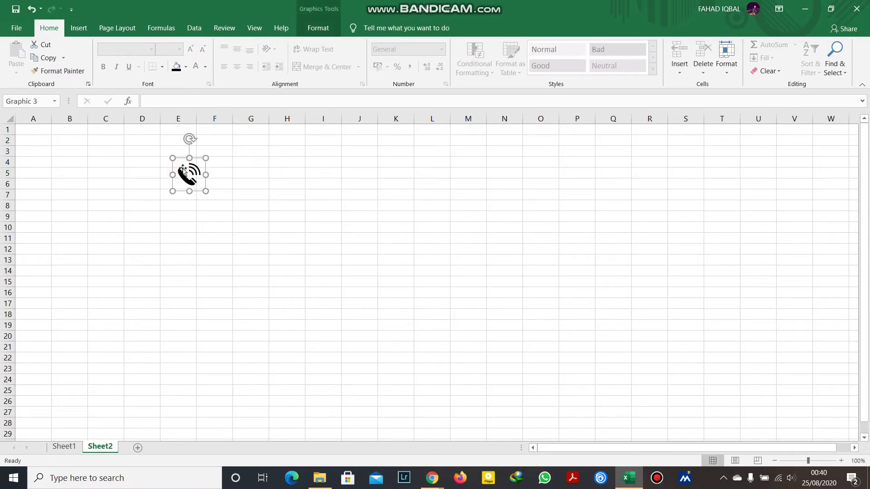
{"action": "key", "text": "Delete"}
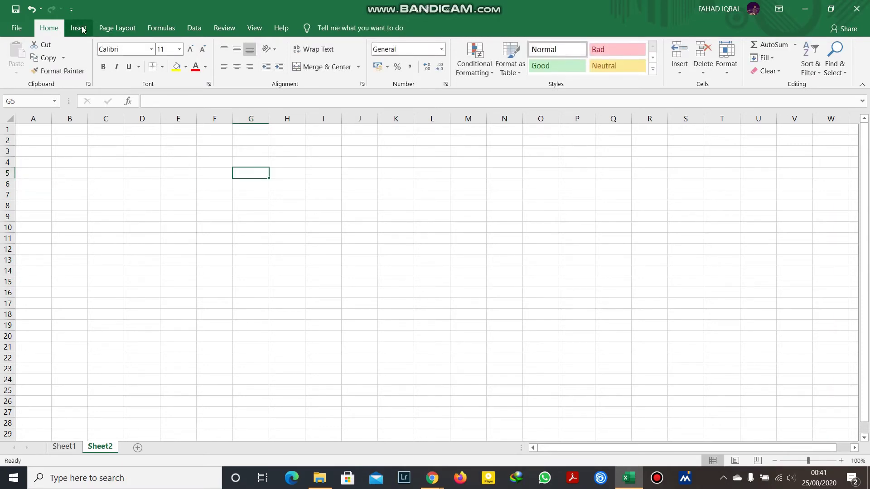
Browse the icon library from the Accessibility category down to Holidays and close it without inserting anything.
{"action": "left_click", "coordinate": [79, 27]}
{"action": "left_click", "coordinate": [174, 62]}
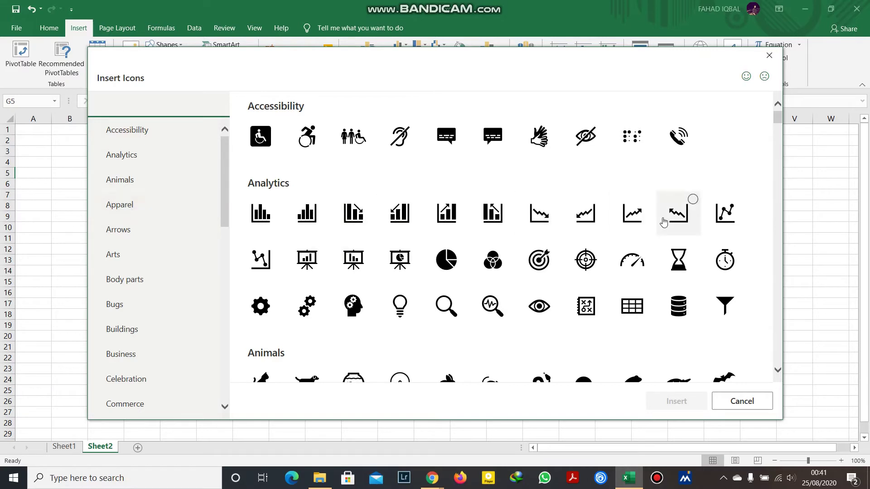
{"action": "left_click_drag", "start_coordinate": [780, 118], "coordinate": [779, 136]}
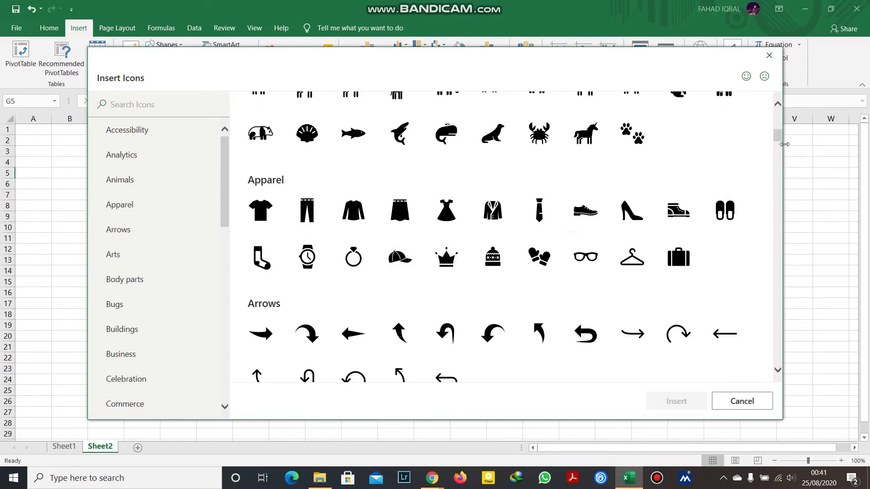
{"action": "left_click_drag", "start_coordinate": [780, 142], "coordinate": [779, 231]}
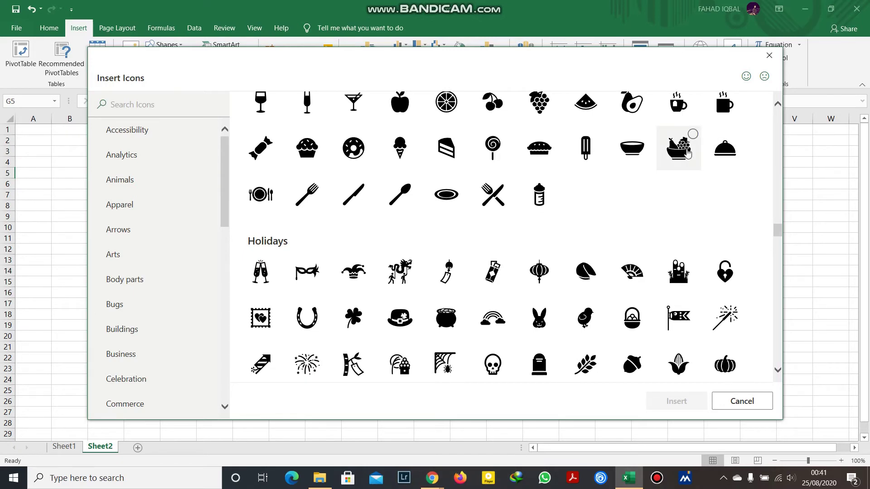
{"action": "left_click", "coordinate": [769, 55]}
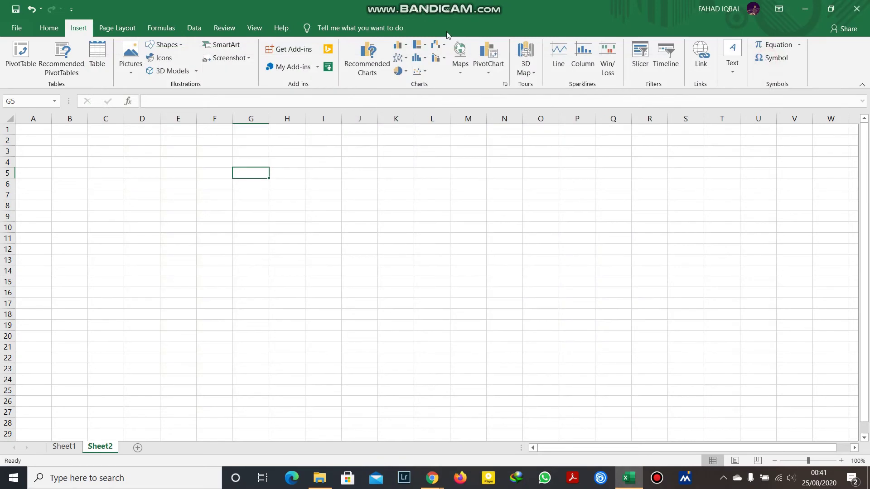
Insert the standing orange and white beagle 3D model from the Cats and Dogs category of the online 3D models.
{"action": "left_click", "coordinate": [187, 75]}
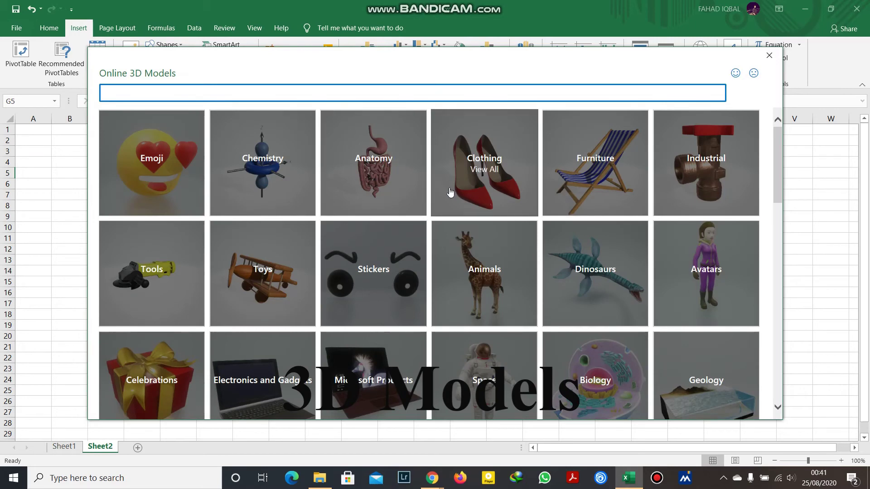
{"action": "left_click_drag", "start_coordinate": [774, 175], "coordinate": [784, 343]}
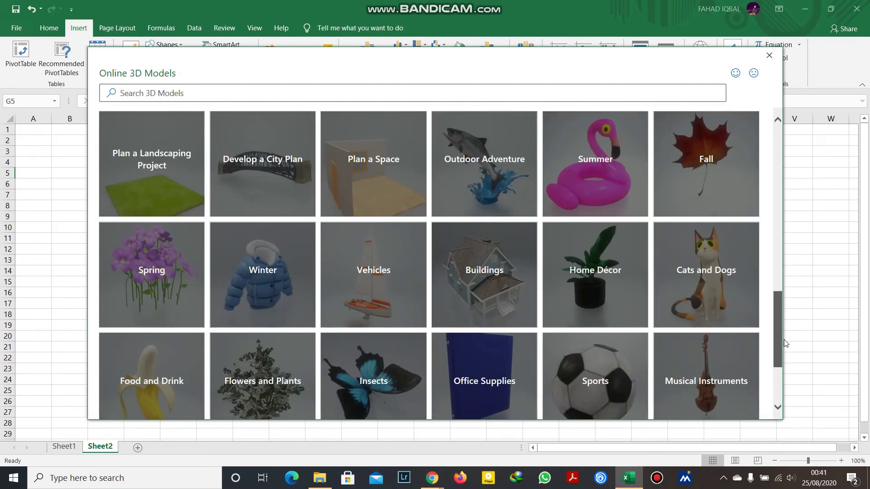
{"action": "scroll", "coordinate": [711, 317], "scroll_direction": "up", "scroll_amount": 1}
{"action": "left_click", "coordinate": [711, 316]}
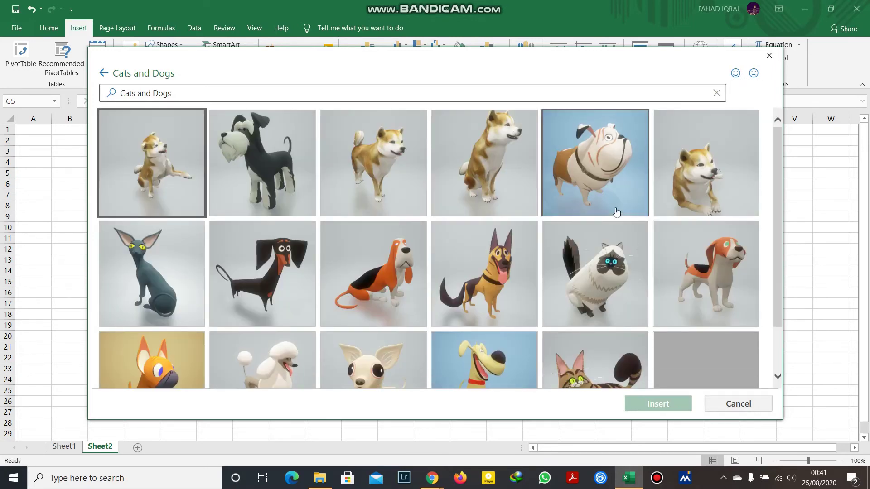
{"action": "left_click", "coordinate": [672, 252]}
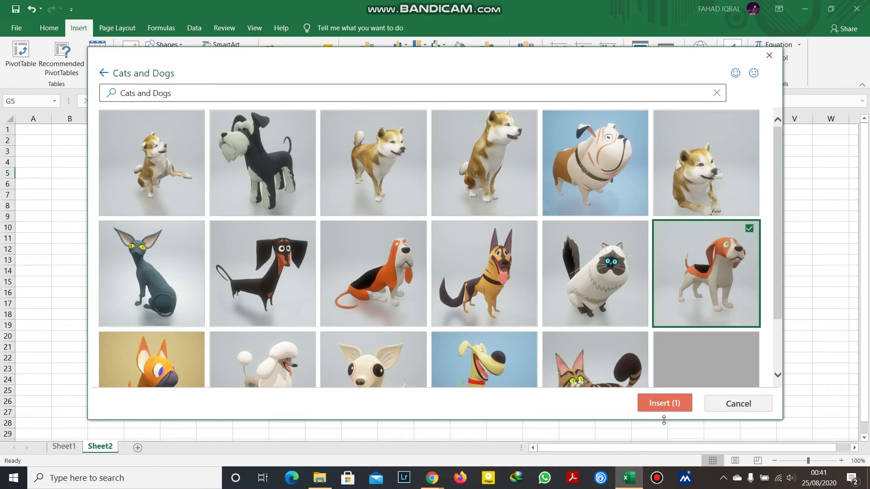
{"action": "left_click", "coordinate": [662, 405]}
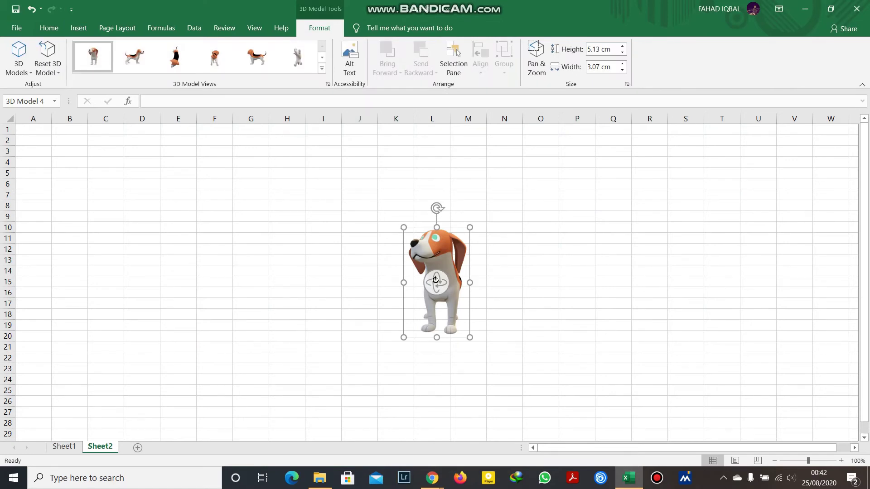
Rotate the beagle 3D model so that it is seen from above with its head lowered, and delete the model.
{"action": "left_click_drag", "start_coordinate": [435, 279], "coordinate": [442, 323]}
{"action": "left_click", "coordinate": [441, 322]}
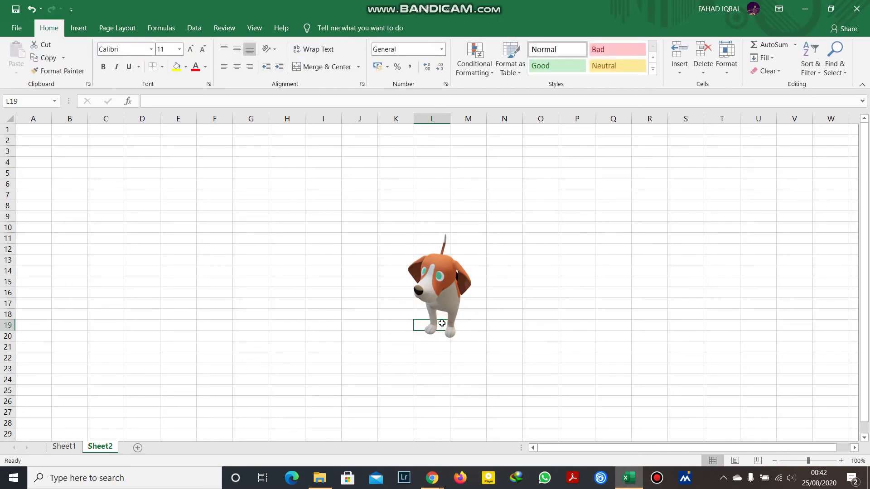
{"action": "left_click", "coordinate": [424, 269]}
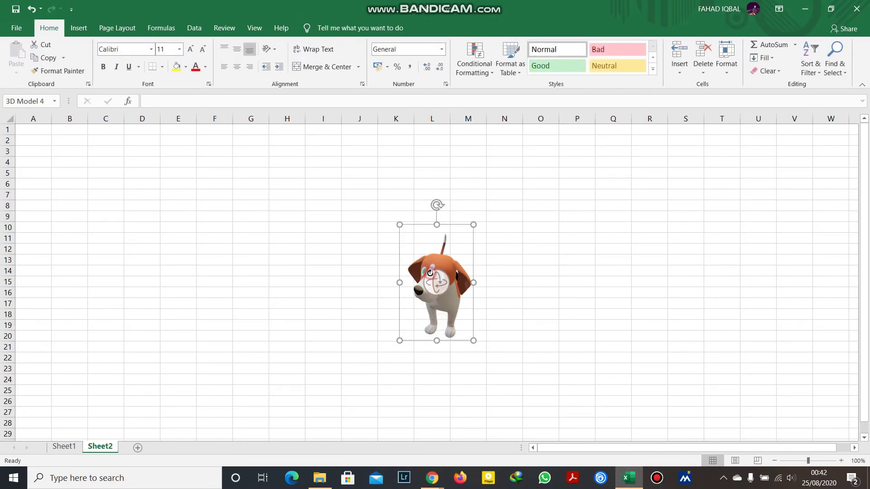
{"action": "key", "text": "Delete"}
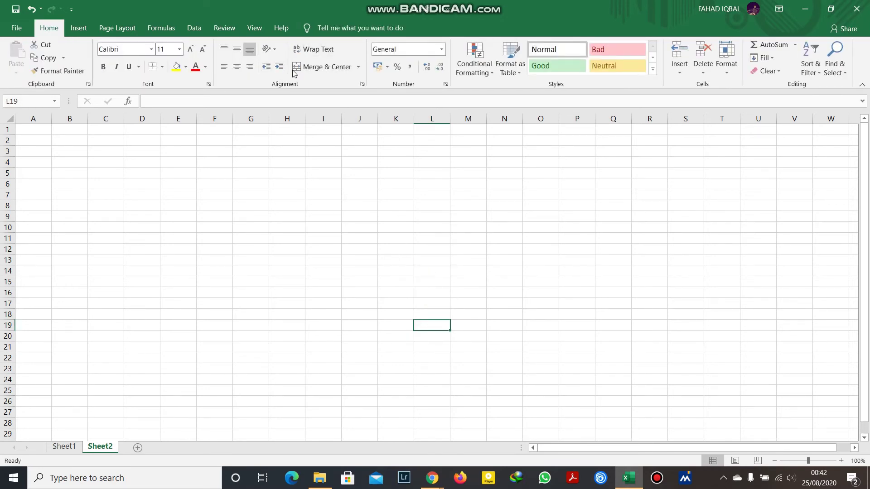
Look through the SmartArt categories from List to Picture and insert a Basic Cycle graphic from the Cycle category.
{"action": "left_click", "coordinate": [80, 30]}
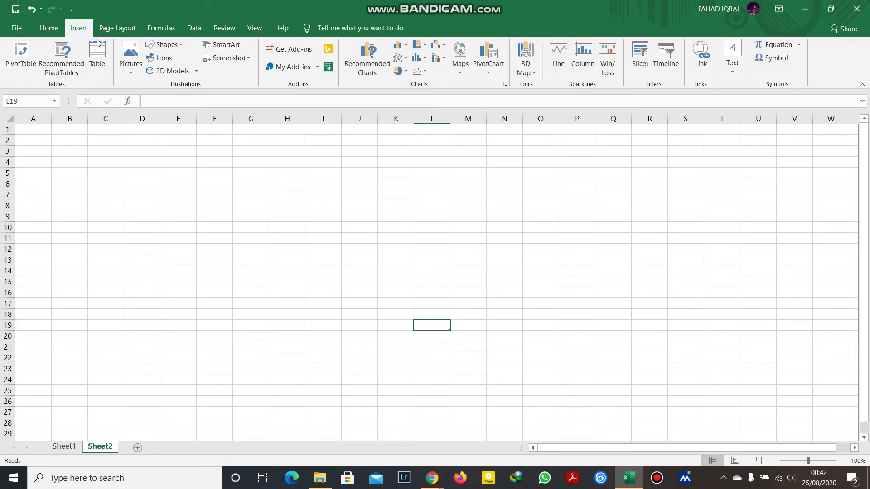
{"action": "left_click", "coordinate": [239, 46]}
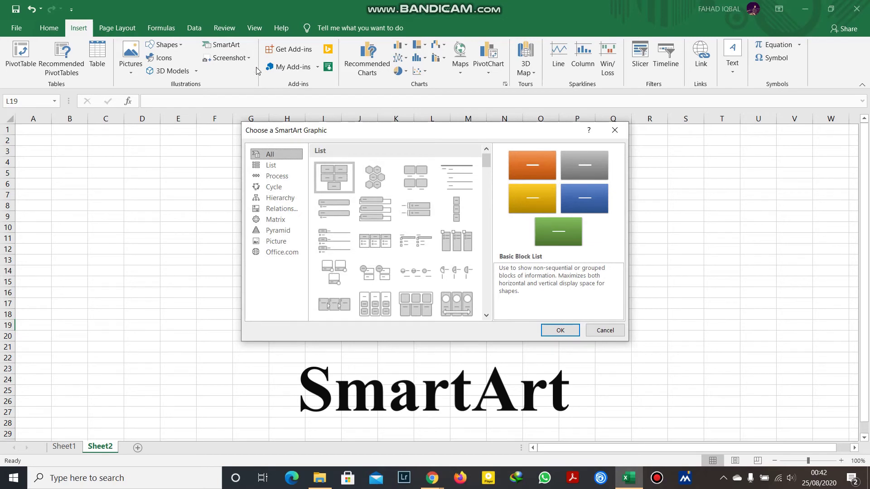
{"action": "left_click", "coordinate": [280, 166]}
{"action": "left_click", "coordinate": [276, 185]}
{"action": "left_click", "coordinate": [277, 177]}
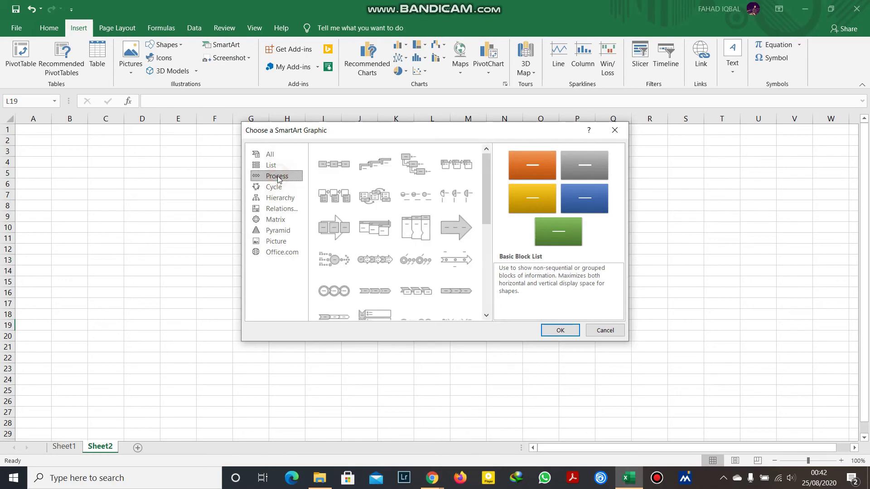
{"action": "left_click", "coordinate": [275, 187]}
{"action": "left_click", "coordinate": [276, 199]}
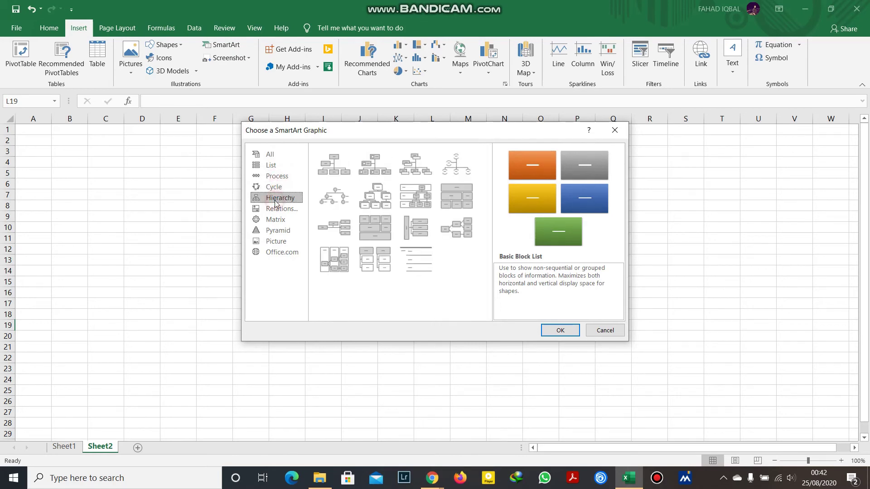
{"action": "left_click", "coordinate": [275, 209]}
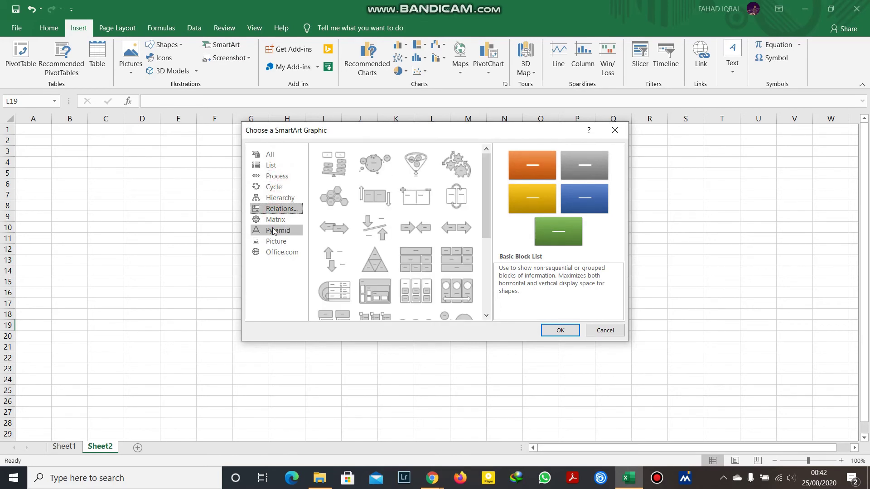
{"action": "left_click", "coordinate": [275, 230]}
{"action": "left_click", "coordinate": [273, 240]}
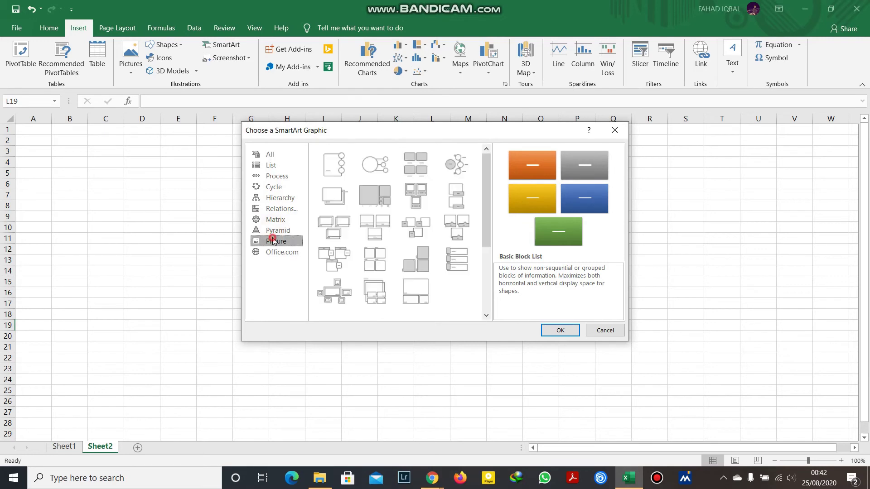
{"action": "left_click", "coordinate": [274, 186]}
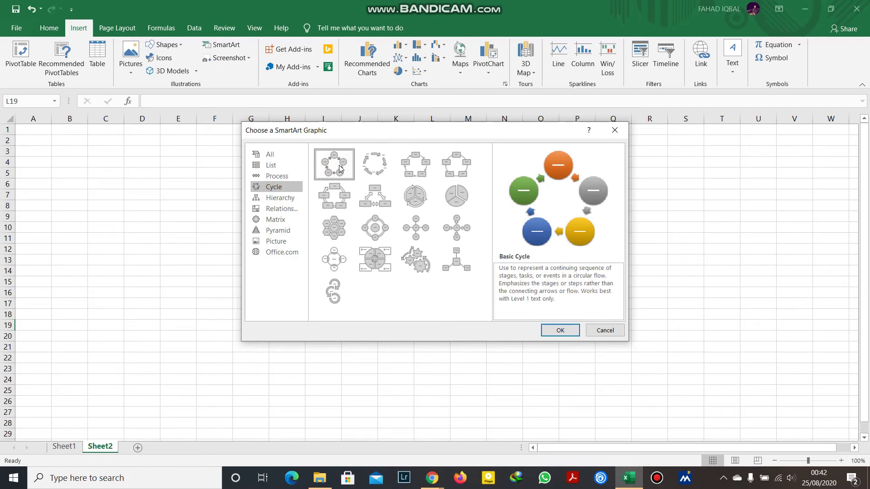
{"action": "left_click", "coordinate": [561, 329]}
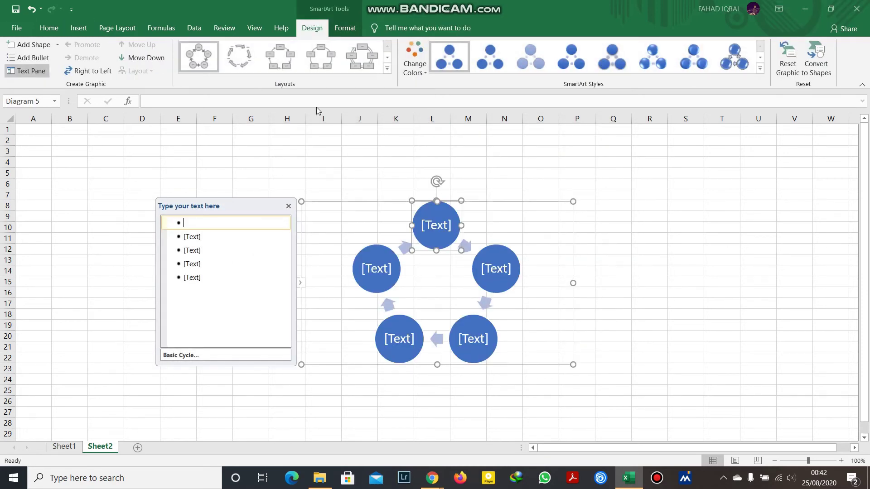
Apply the glossy black-outlined style to the cycle graphic and recolor it with the dark-to-light orange variant of Accent 2.
{"action": "left_click", "coordinate": [419, 72]}
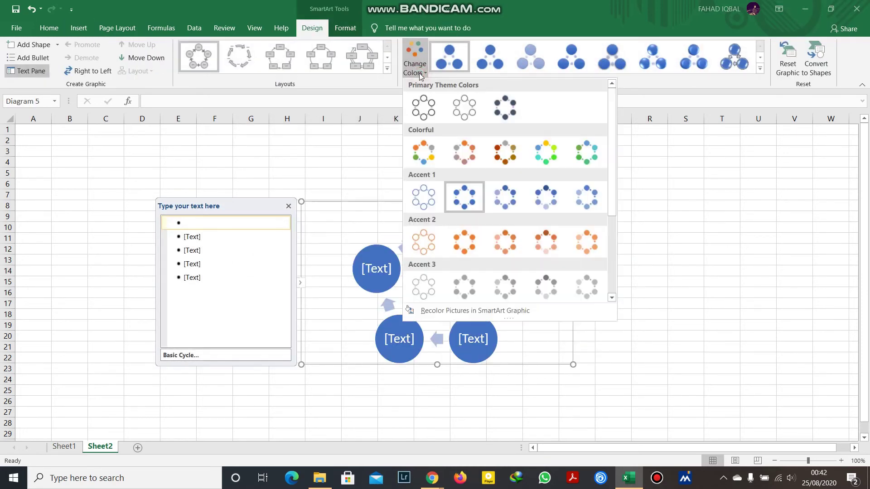
{"action": "left_click", "coordinate": [536, 161]}
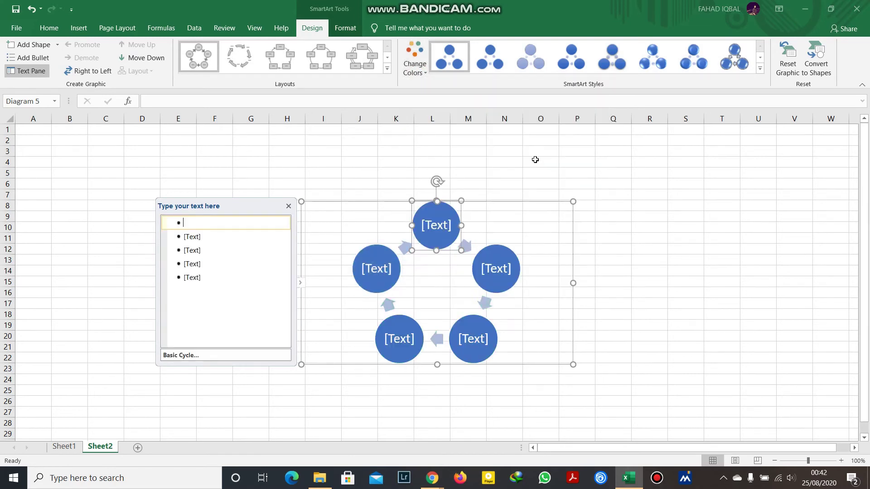
{"action": "left_click", "coordinate": [744, 67]}
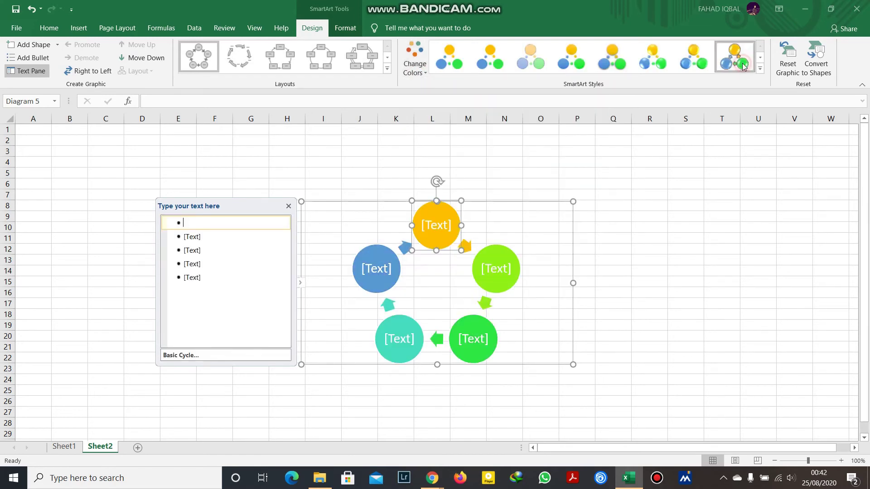
{"action": "left_click", "coordinate": [429, 72]}
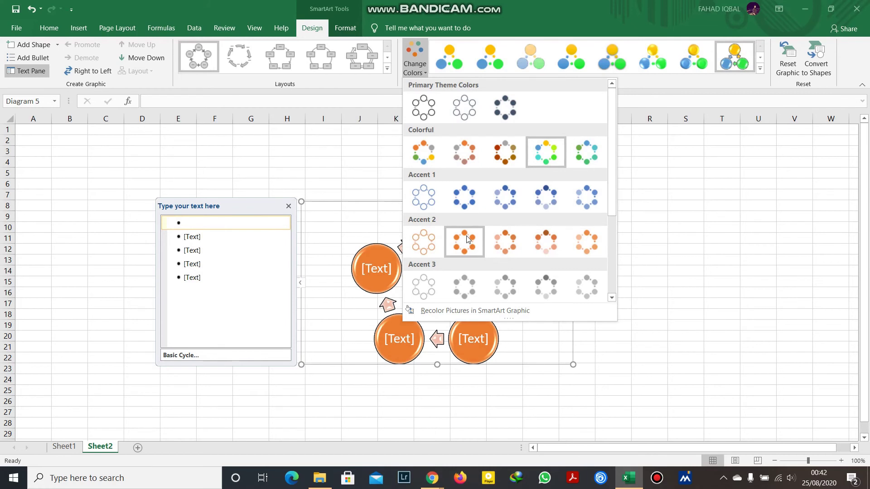
{"action": "left_click", "coordinate": [533, 245]}
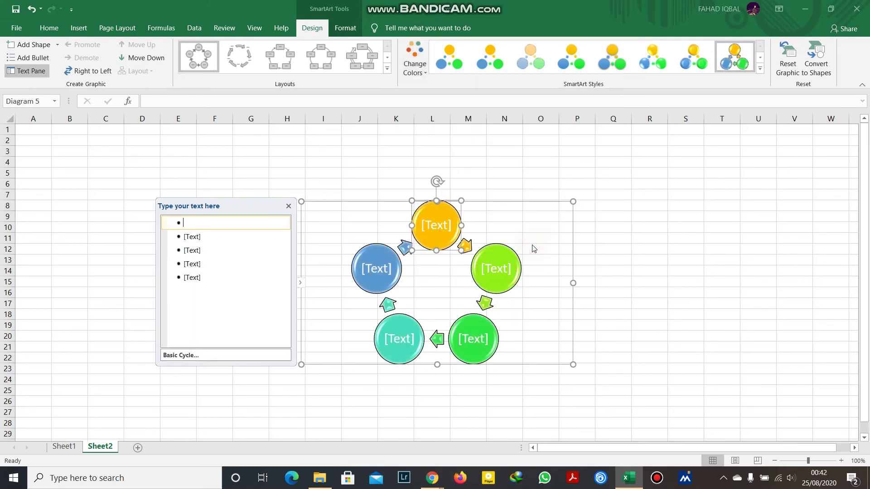
Label the first three circles, clockwise from the top one, Planning, Developement and Maturity.
{"action": "left_click", "coordinate": [427, 233]}
{"action": "left_click", "coordinate": [428, 233]}
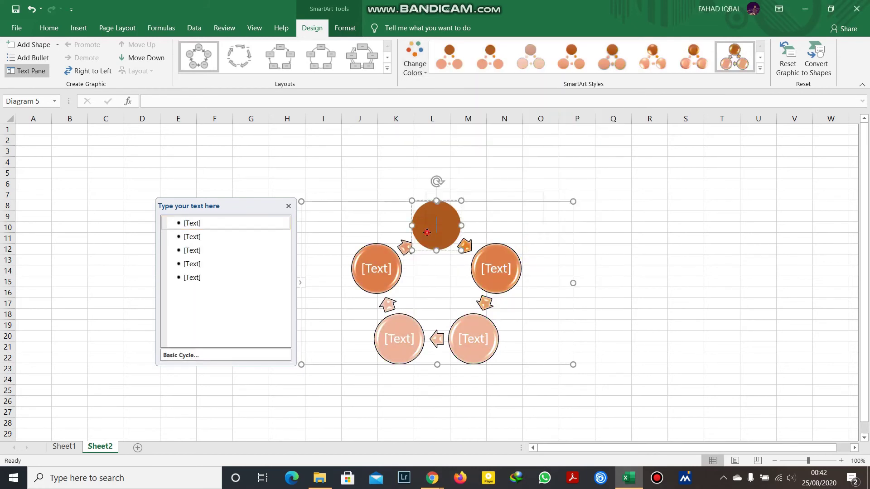
{"action": "type", "text": "Planning"}
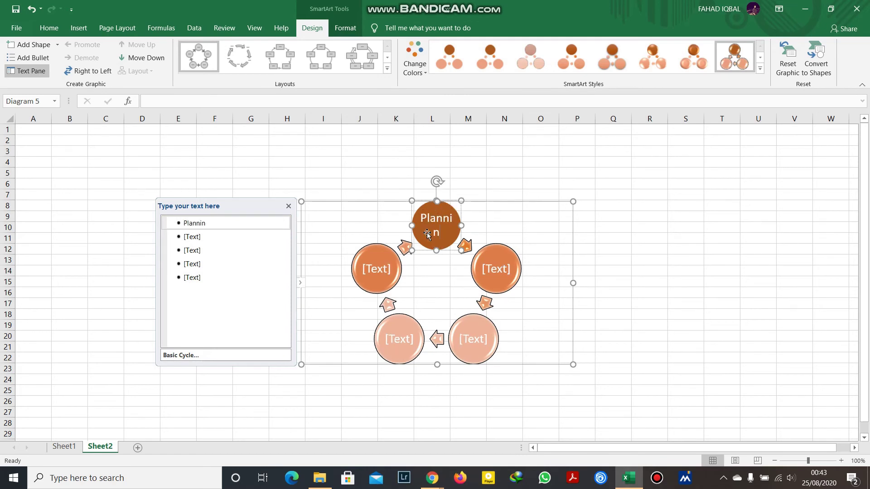
{"action": "left_click", "coordinate": [496, 273]}
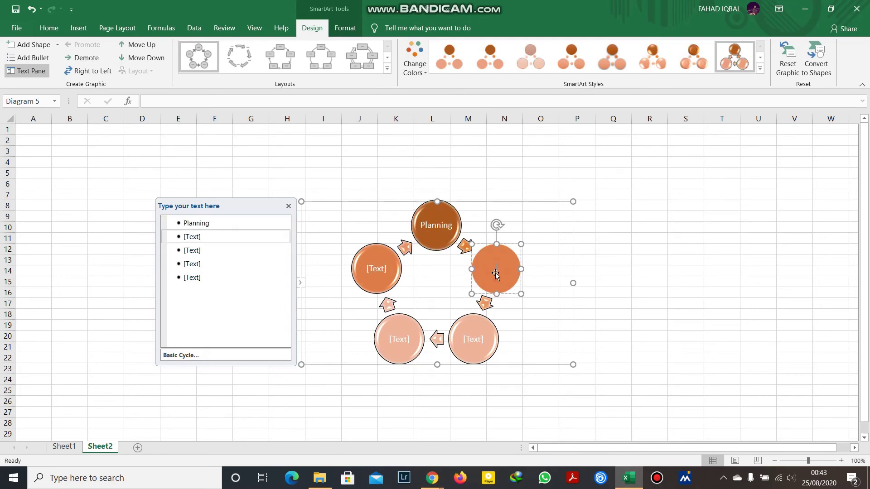
{"action": "type", "text": "Developemenmt"}
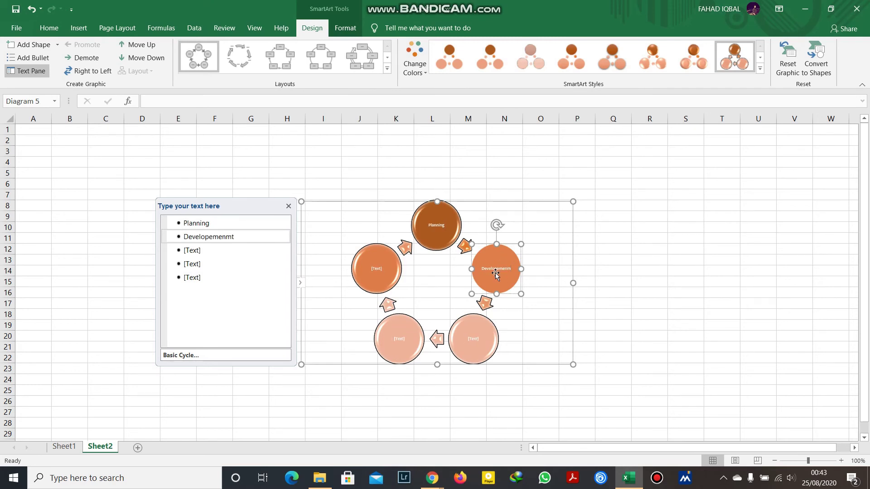
{"action": "key", "text": "BackSpace"}
{"action": "left_click", "coordinate": [473, 339]}
{"action": "type", "text": "Maturity"}
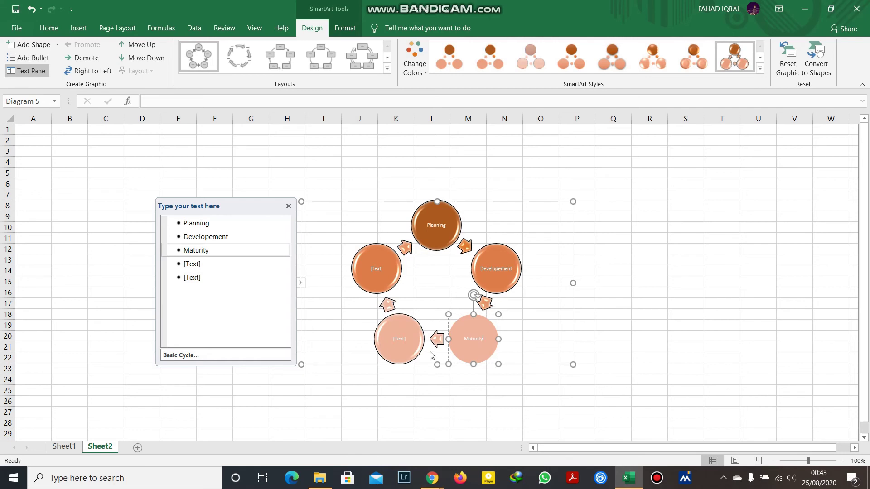
Label the two remaining circles of the cycle Decline and Recycle, and deselect the graphic.
{"action": "left_click", "coordinate": [395, 339]}
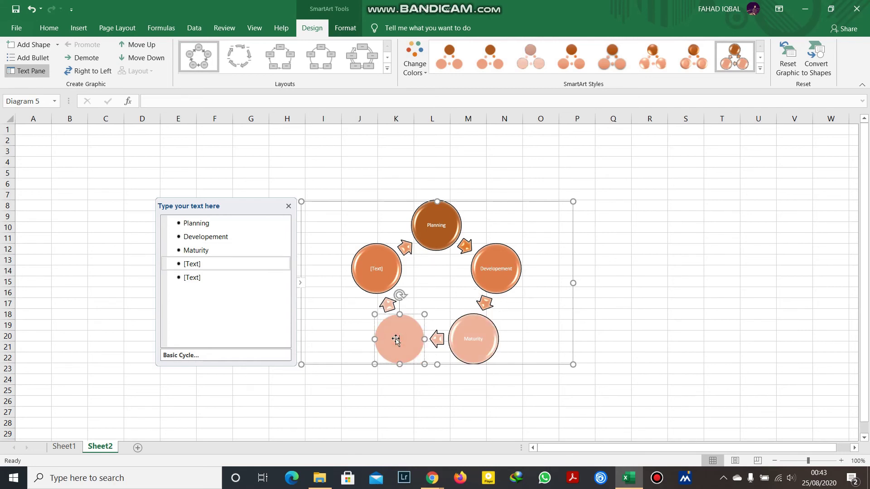
{"action": "type", "text": "Decline"}
{"action": "left_click", "coordinate": [375, 267]}
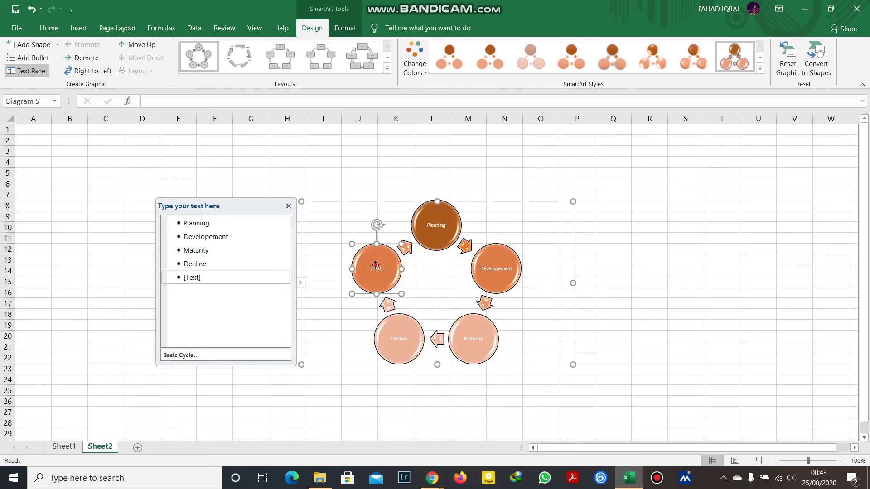
{"action": "left_click", "coordinate": [375, 269]}
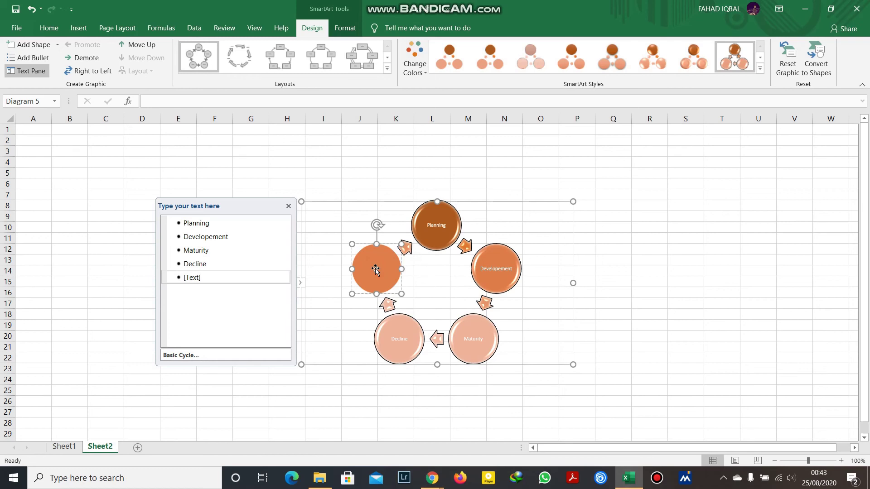
{"action": "type", "text": "Recycle"}
{"action": "left_click", "coordinate": [602, 225]}
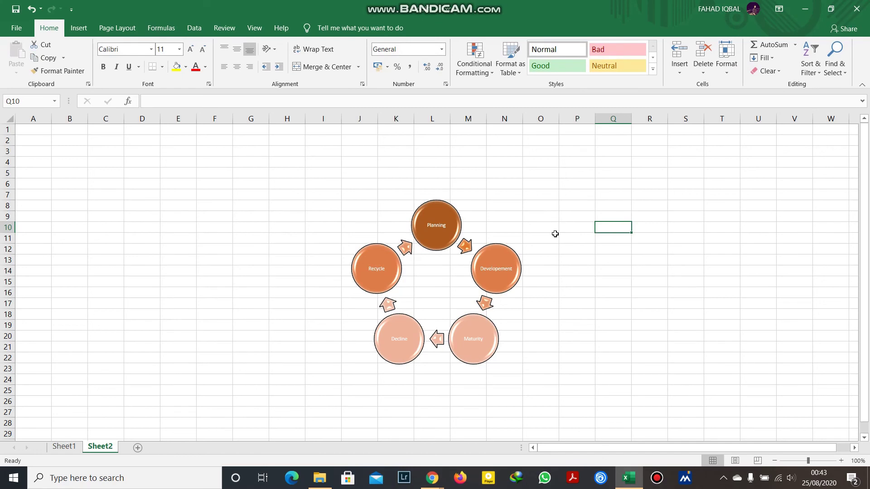
Widen the cycle graphic's frame rightward into column R and remove the graphic from the sheet.
{"action": "left_click", "coordinate": [489, 247]}
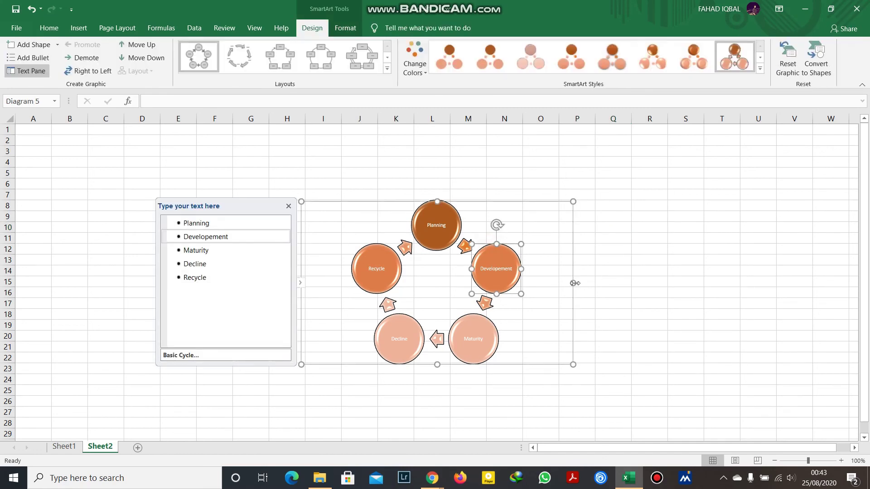
{"action": "left_click_drag", "start_coordinate": [574, 283], "coordinate": [650, 284]}
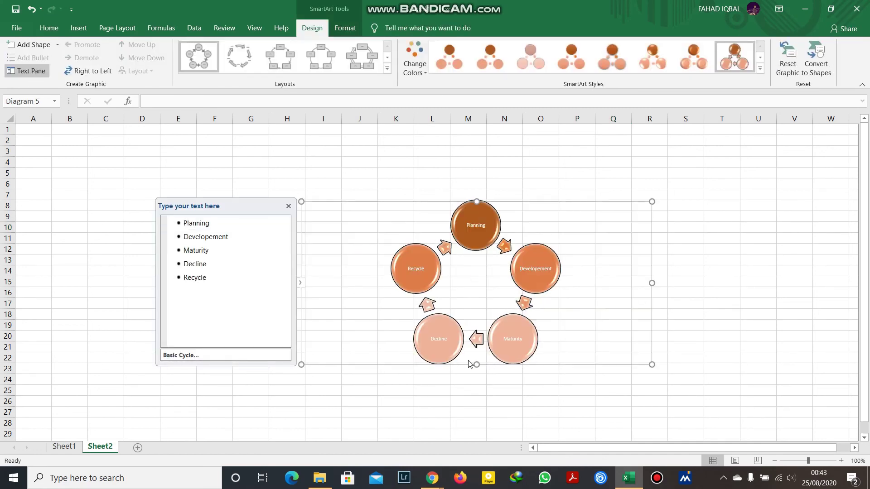
{"action": "left_click", "coordinate": [79, 27]}
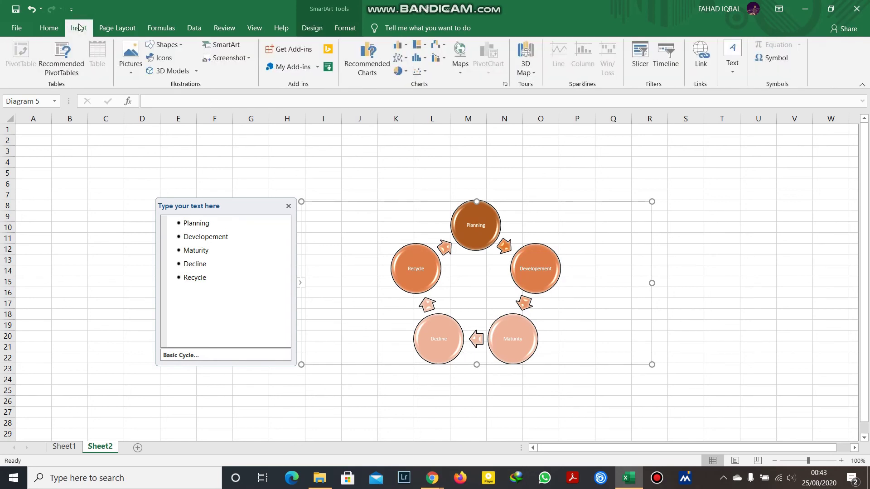
{"action": "left_click", "coordinate": [289, 206]}
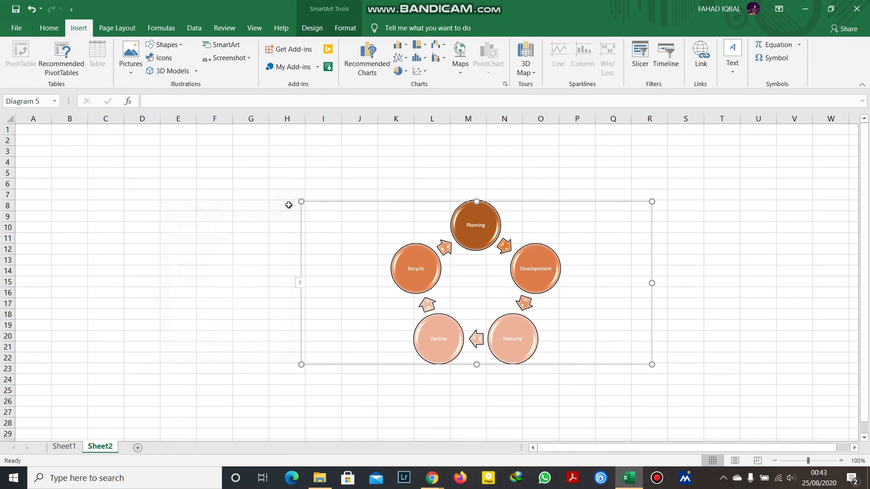
{"action": "left_click", "coordinate": [362, 221]}
{"action": "key", "text": "Delete"}
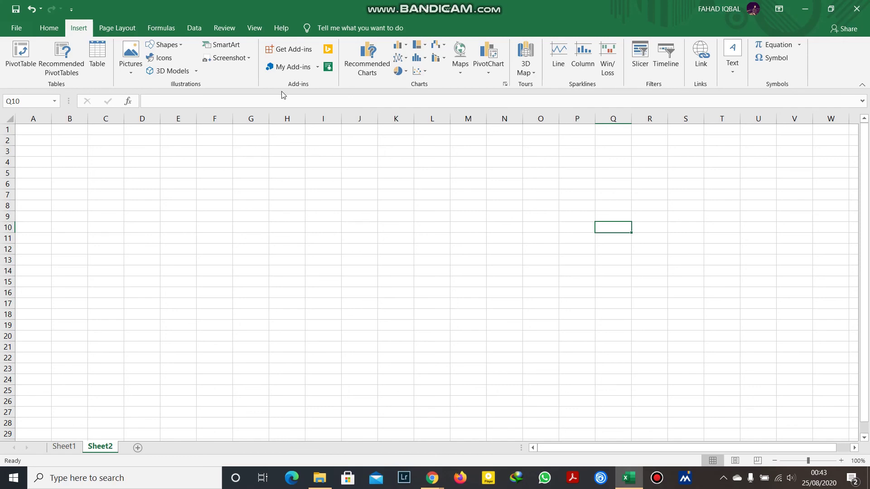
Insert a screen clipping of the flying creature in the middle of the desktop wallpaper, about 6.6 cm high and 10.3 cm wide.
{"action": "left_click", "coordinate": [239, 58]}
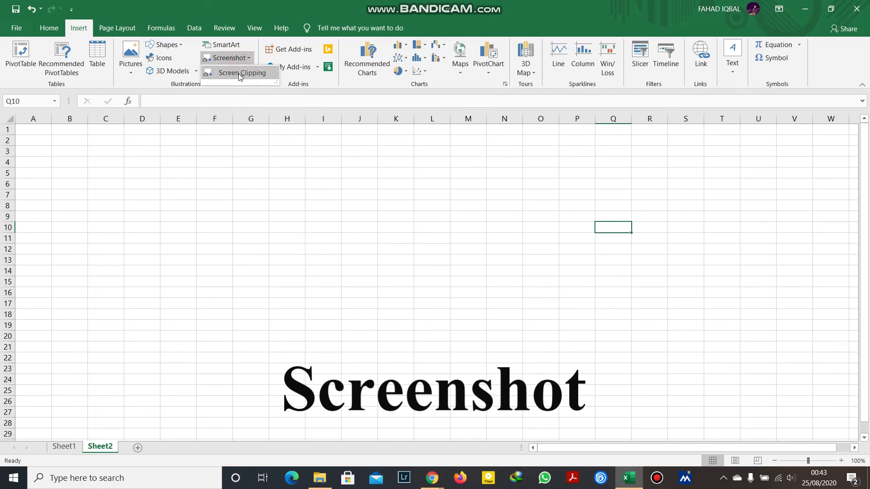
{"action": "left_click", "coordinate": [240, 74]}
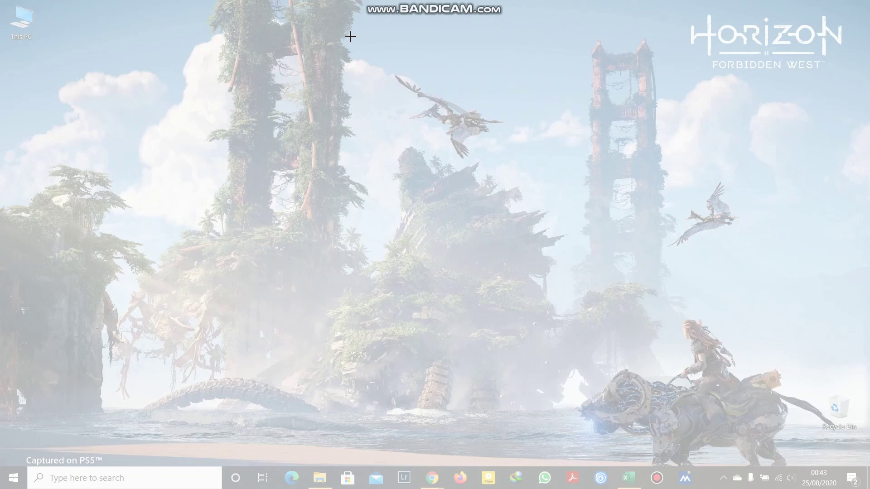
{"action": "left_click_drag", "start_coordinate": [350, 37], "coordinate": [570, 180]}
{"action": "left_click_drag", "start_coordinate": [763, 278], "coordinate": [524, 247]}
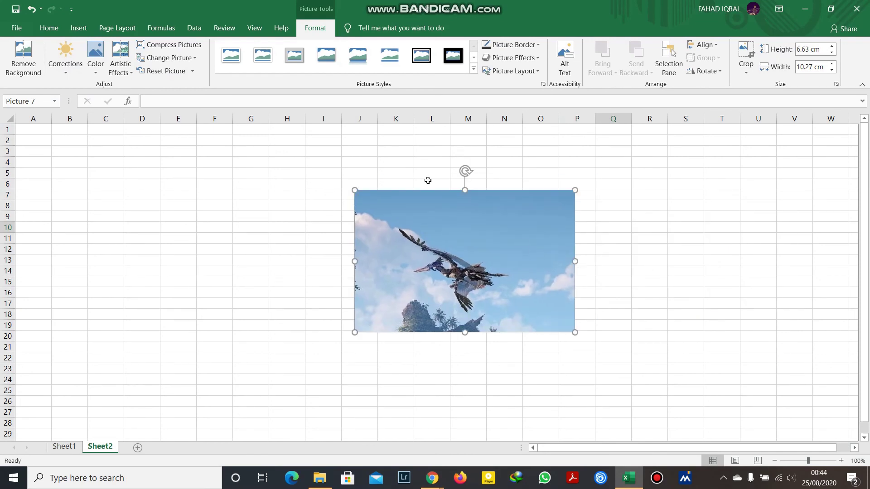
{"action": "left_click", "coordinate": [78, 30]}
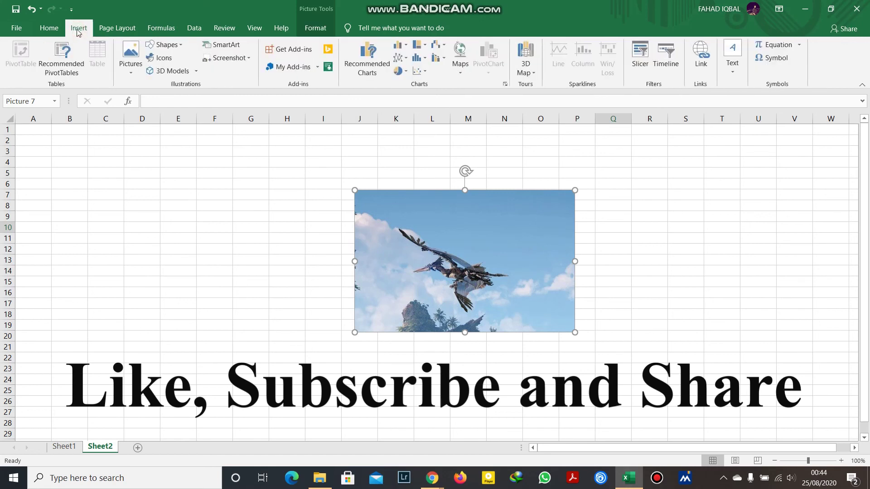